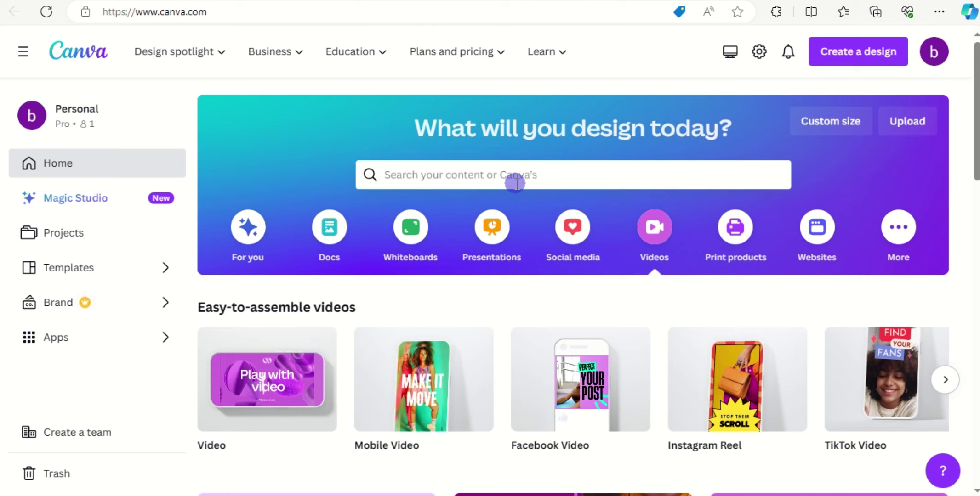
# - Start a new blank 1920 × 1080 video design from the Create a design list
pyautogui.click(858, 52)
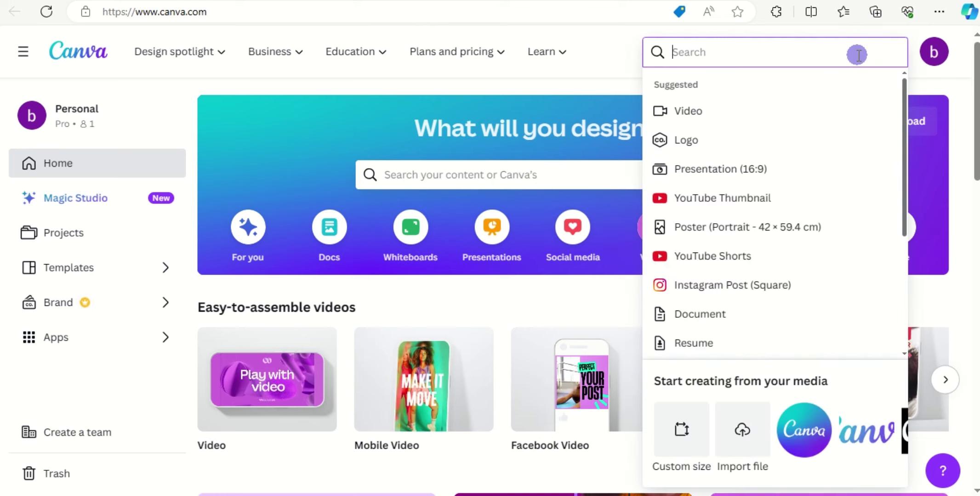
pyautogui.click(724, 114)
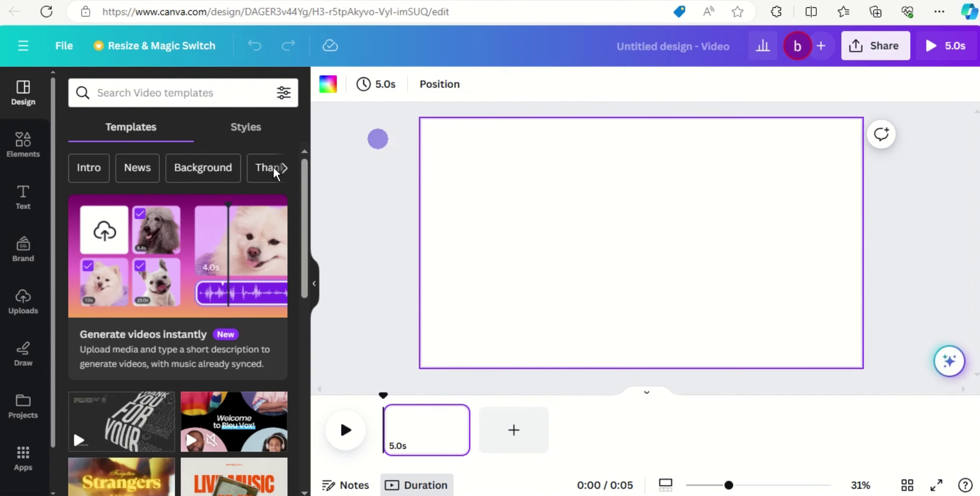
# - Search Elements for 'world map' and add the blue world map photo to the page
pyautogui.click(23, 145)
pyautogui.click(110, 82)
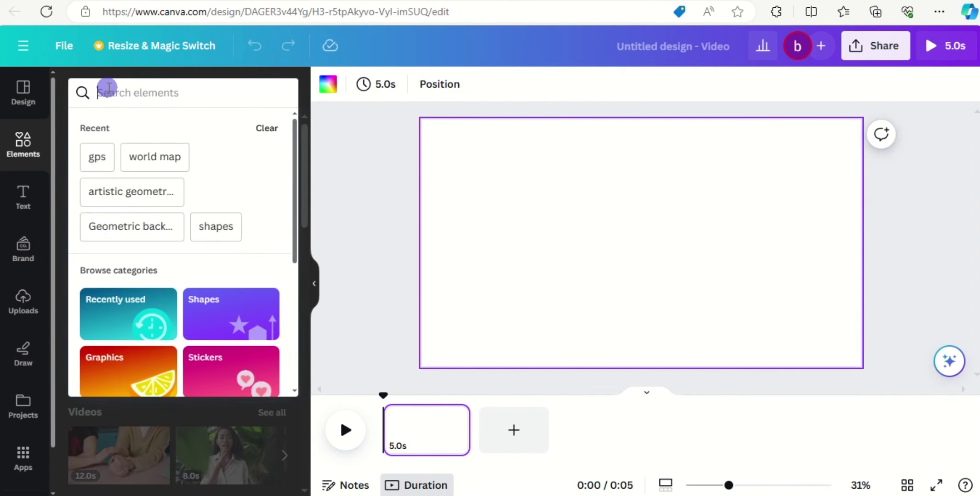
pyautogui.click(155, 156)
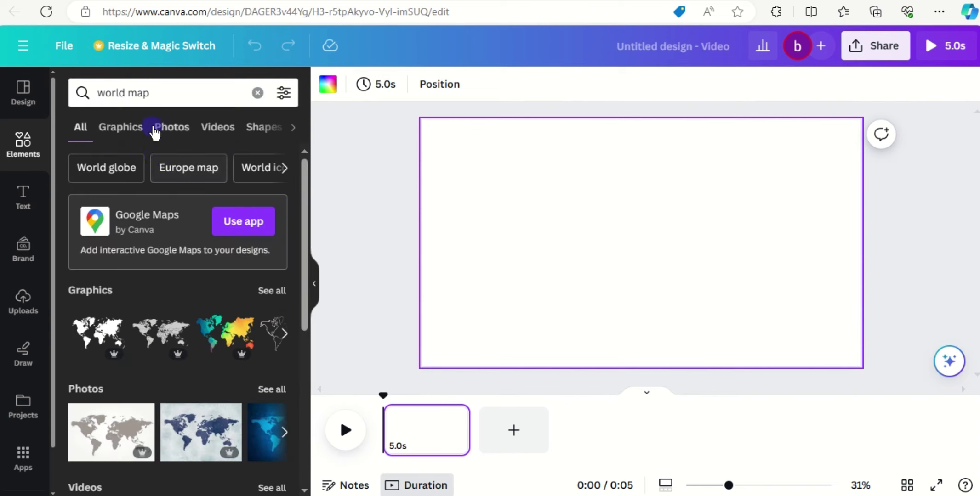
pyautogui.click(160, 133)
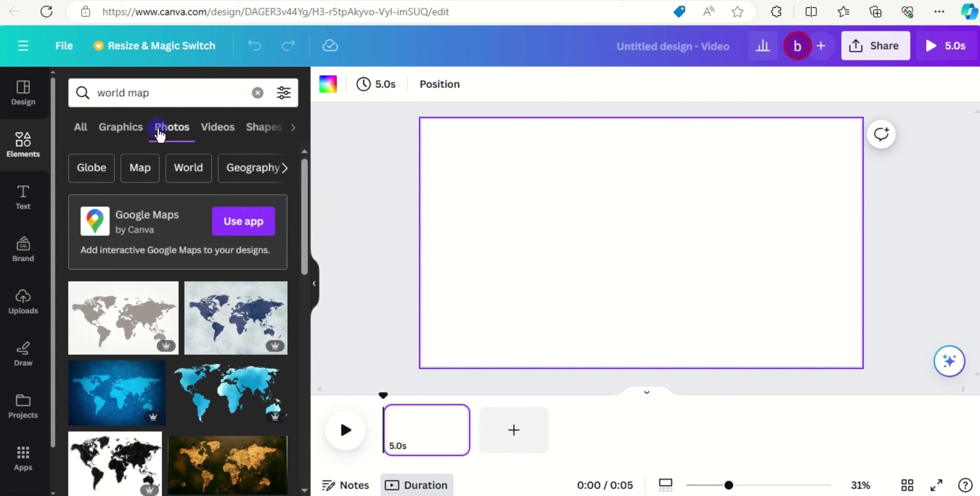
pyautogui.click(107, 400)
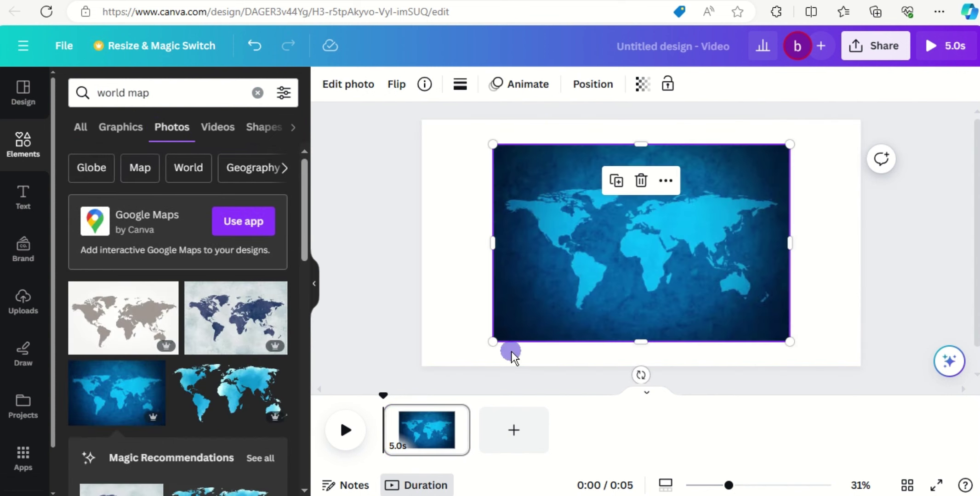
# - Enlarge and position the map photo so it covers the whole page
pyautogui.moveTo(495, 341); pyautogui.dragTo(292, 411)
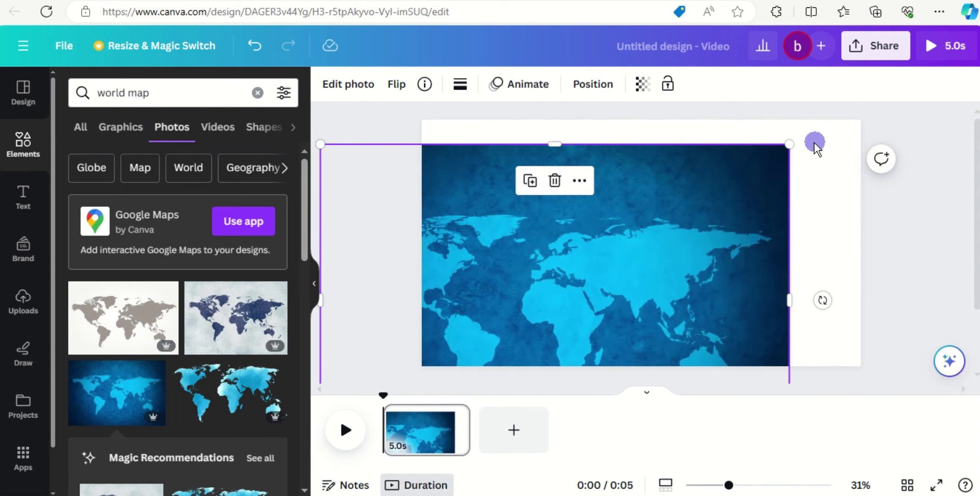
pyautogui.moveTo(790, 144); pyautogui.dragTo(965, 60)
pyautogui.moveTo(772, 235); pyautogui.dragTo(762, 259)
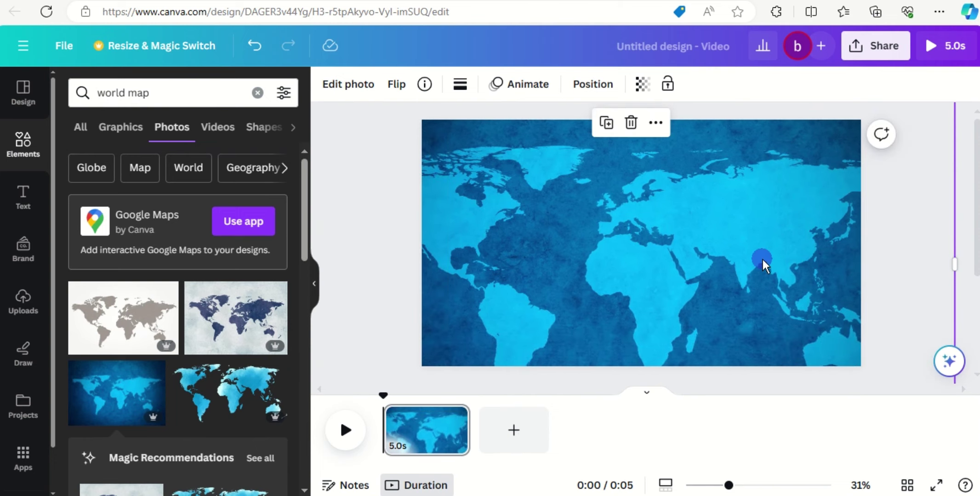
# - Search Elements for 'gps' and add the red location pin graphic to the map
pyautogui.click(16, 145)
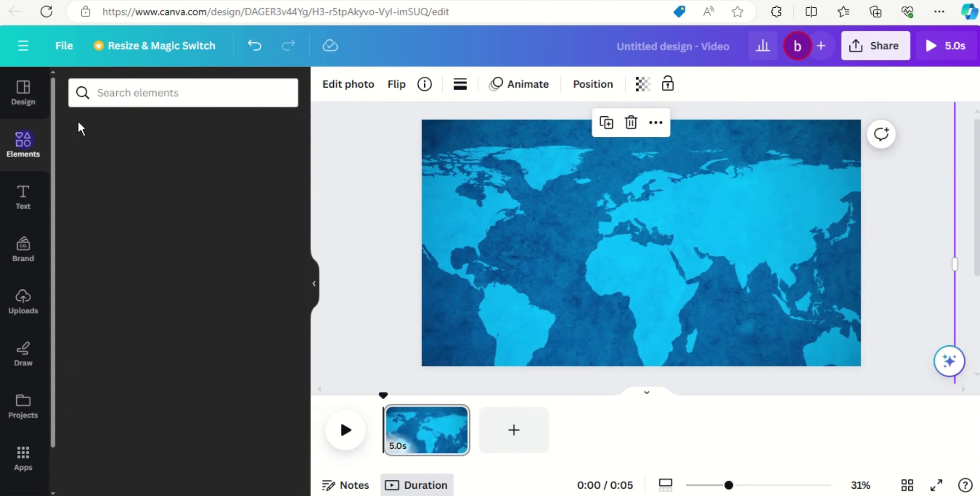
pyautogui.click(144, 103)
pyautogui.click(145, 87)
pyautogui.write('gps')
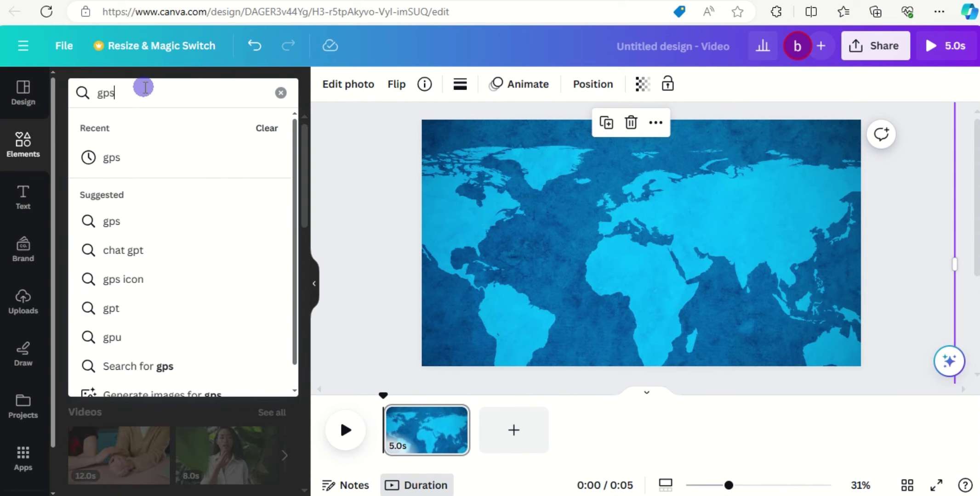
pyautogui.click(121, 162)
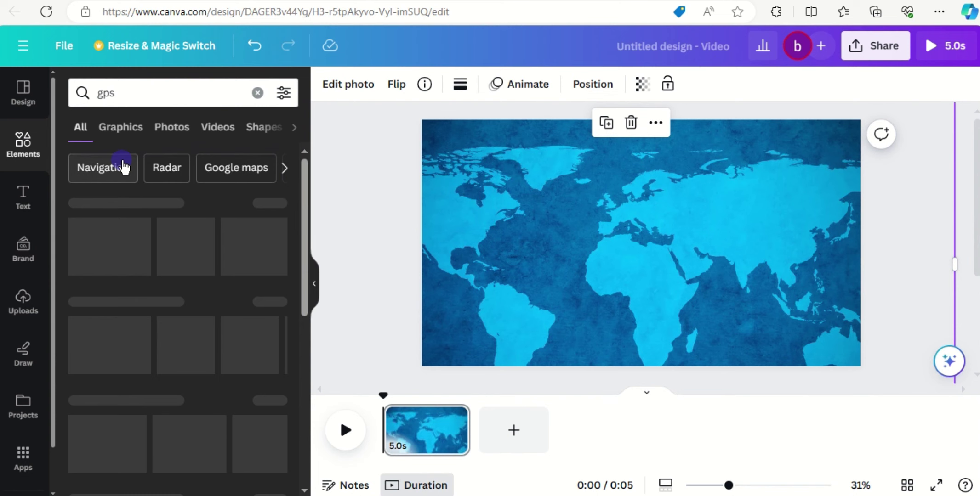
pyautogui.click(123, 134)
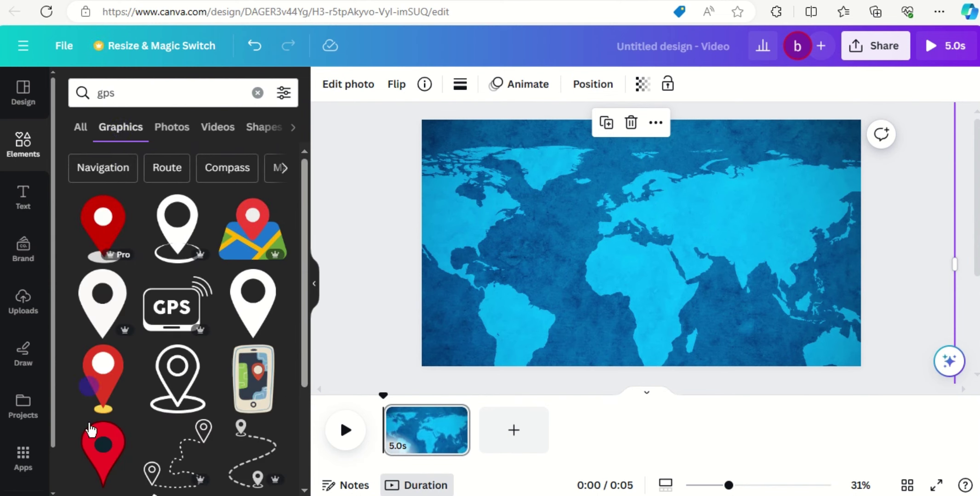
pyautogui.click(104, 376)
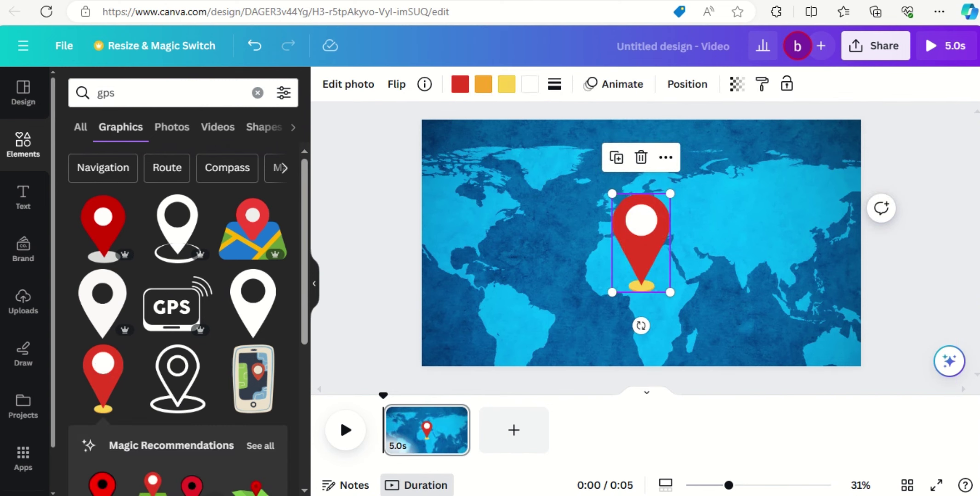
# - Shrink the pin to a small marker over West Africa and duplicate it onto China
pyautogui.click(759, 485)
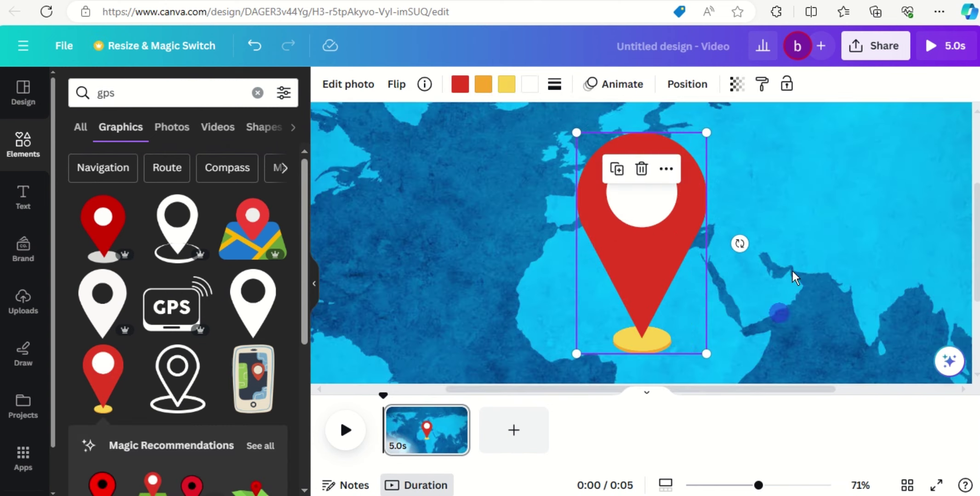
pyautogui.moveTo(709, 137); pyautogui.dragTo(569, 336)
pyautogui.hscroll(3, 568, 336)
pyautogui.rightClick(410, 333)
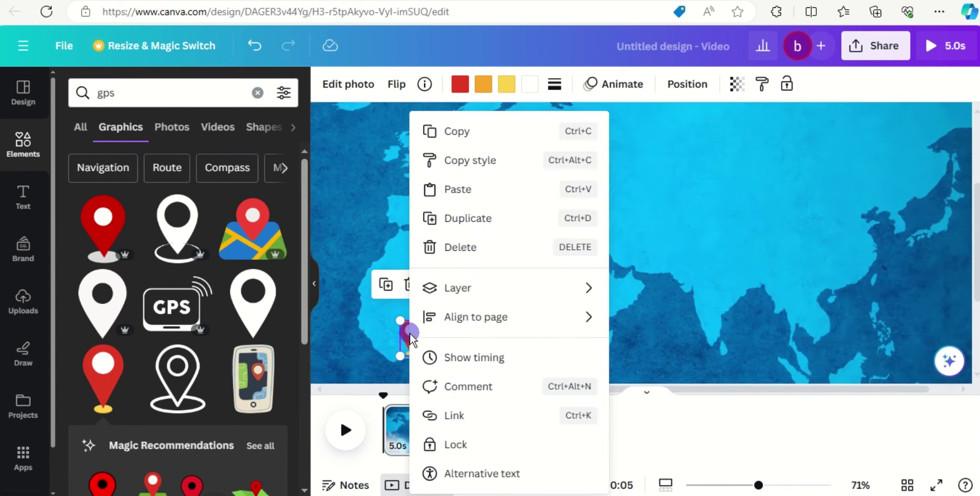
pyautogui.click(474, 220)
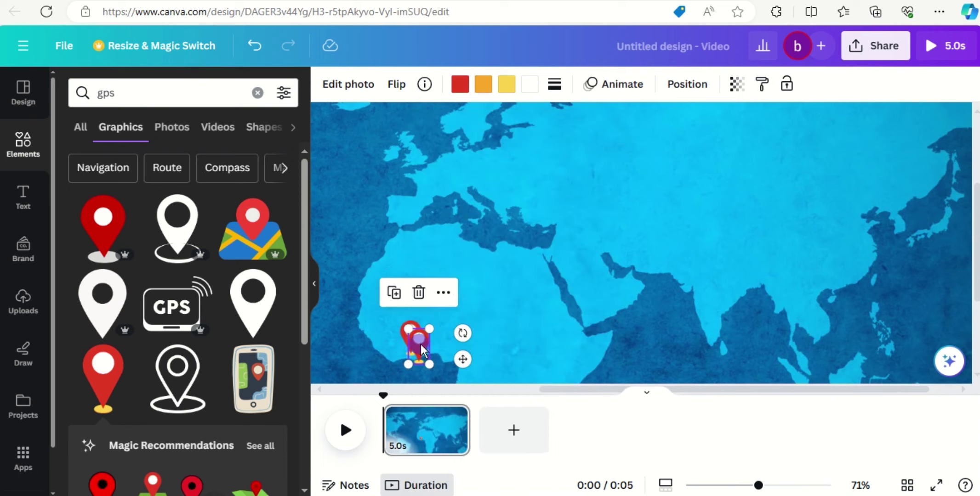
pyautogui.moveTo(420, 345); pyautogui.dragTo(833, 264)
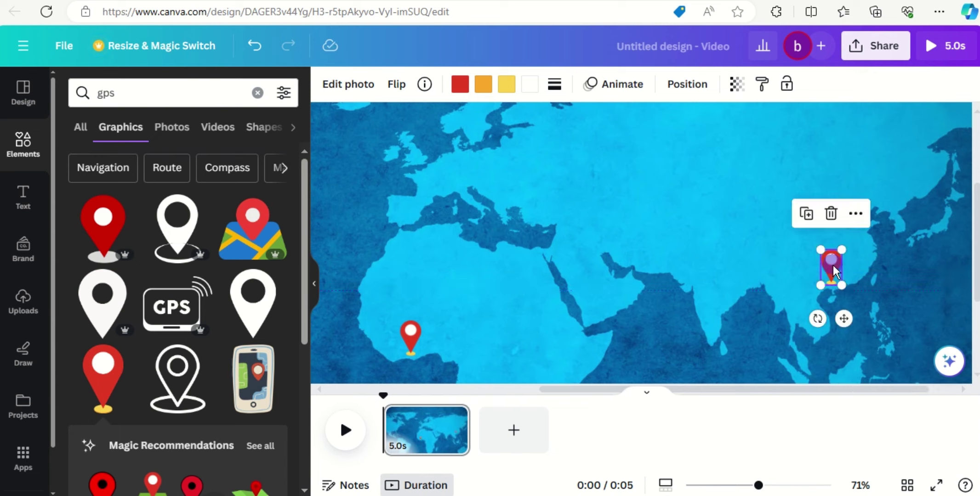
pyautogui.click(482, 301)
# - Add a heading of underscores and make its text white
pyautogui.click(15, 196)
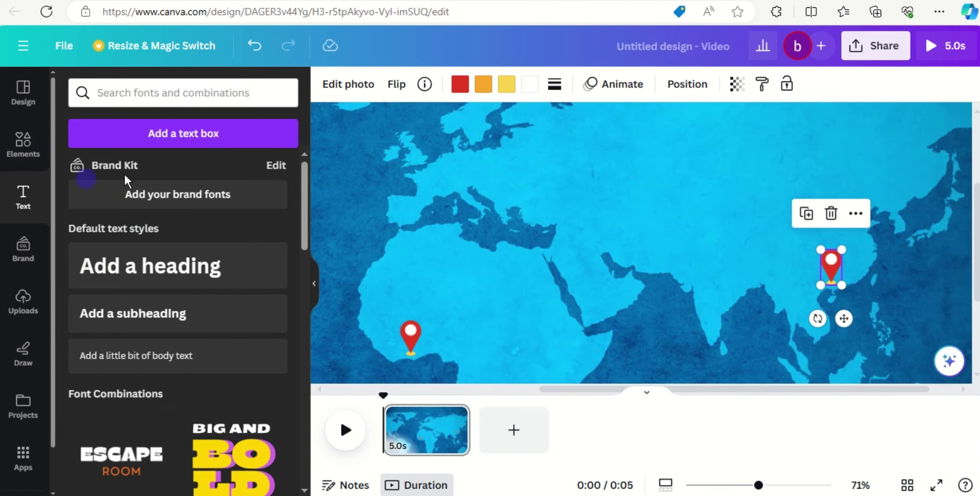
pyautogui.click(165, 264)
pyautogui.write('___________________')
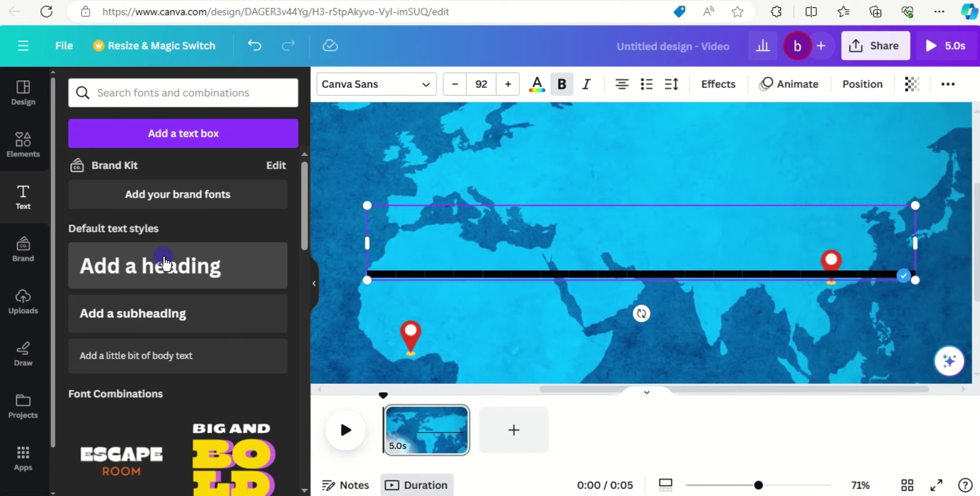
pyautogui.hotkey('ctrl', 'a')
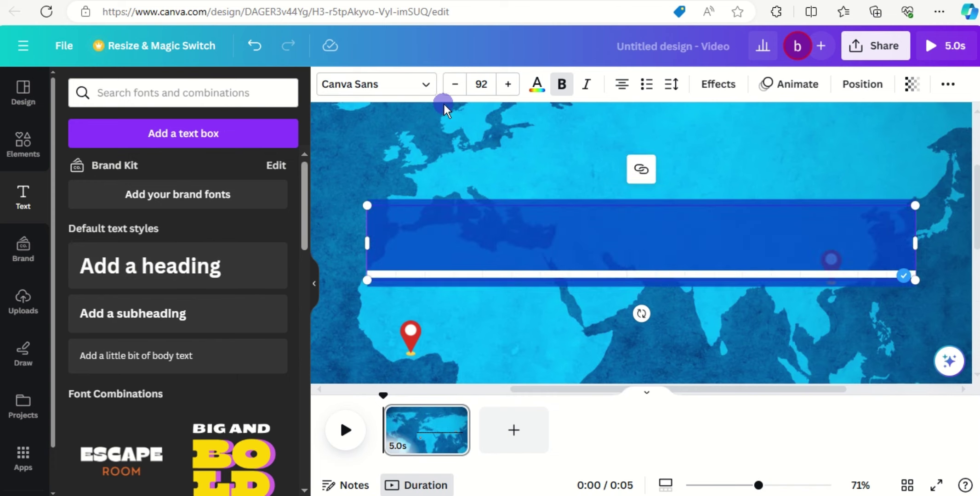
pyautogui.click(537, 88)
pyautogui.click(274, 172)
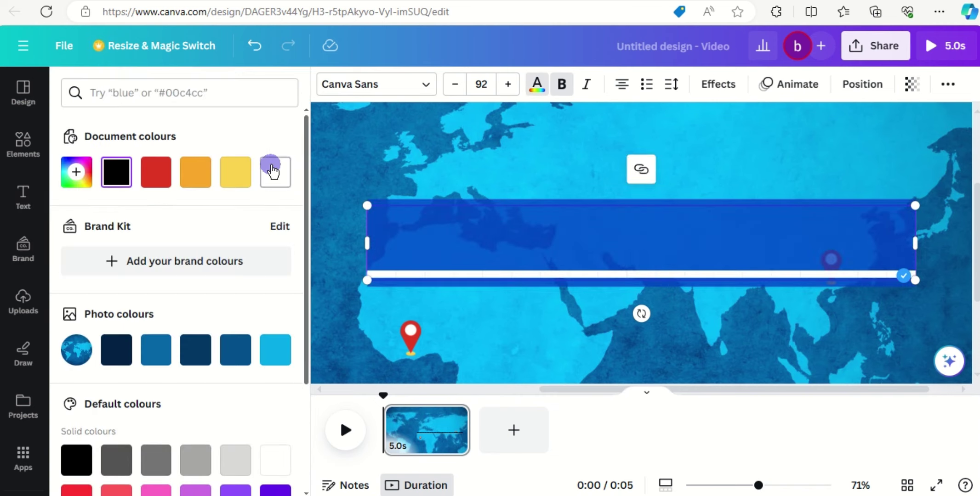
pyautogui.click(471, 172)
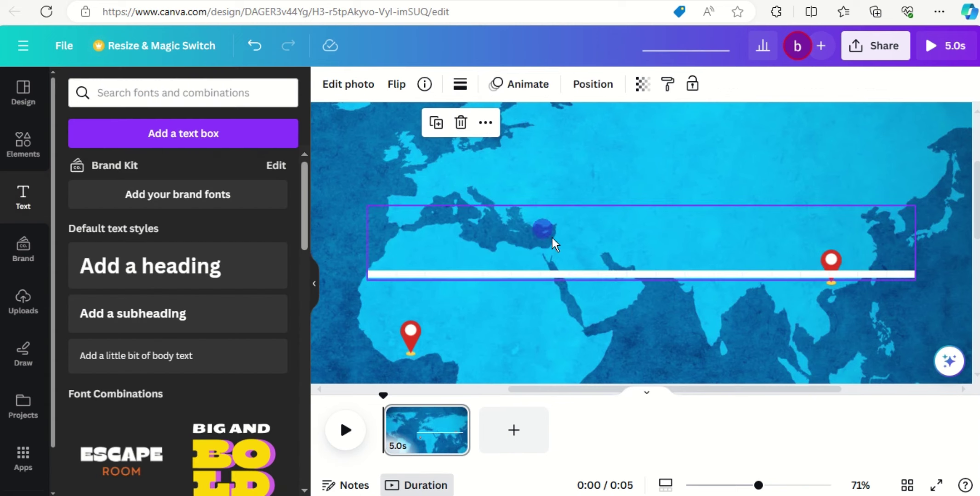
# - Widen the underscore line's letter spacing so it becomes a dashed line
pyautogui.doubleClick(554, 271)
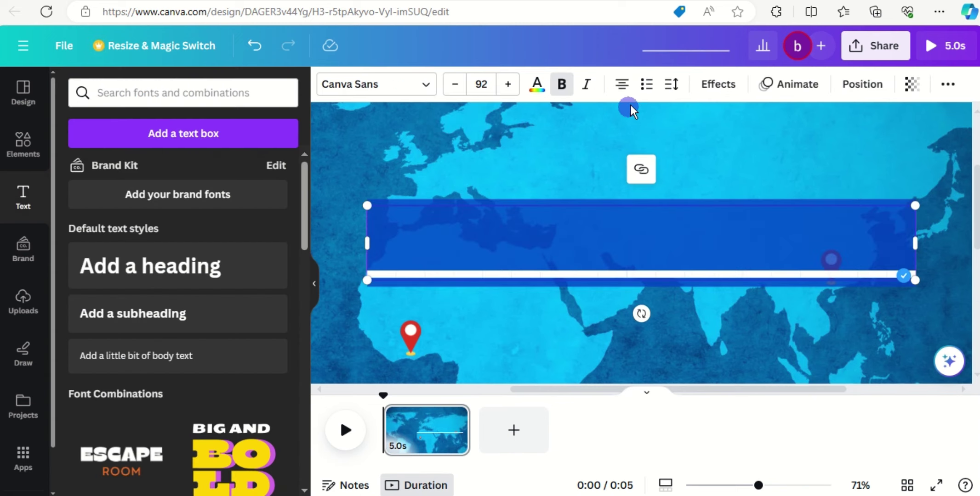
pyautogui.click(669, 90)
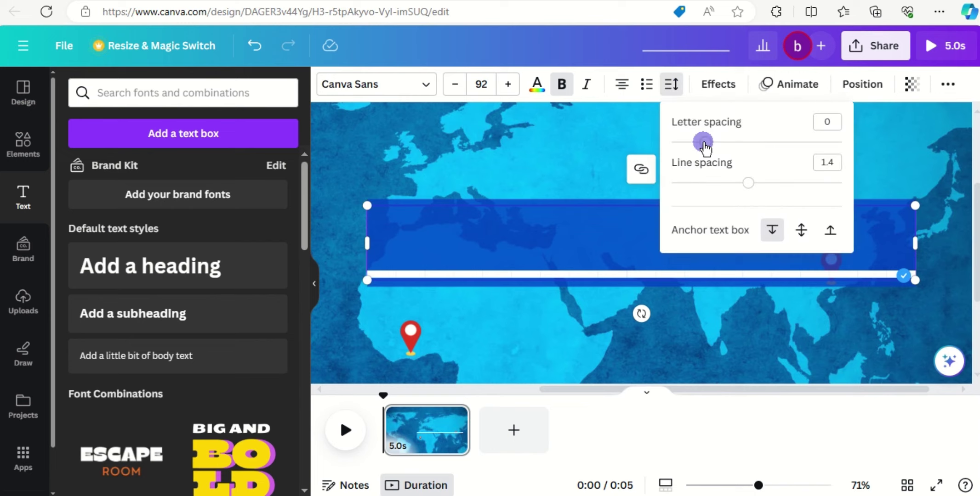
pyautogui.moveTo(705, 146); pyautogui.dragTo(718, 146)
# - Apply the Curve text effect to the dashed line and move the arc up and left
pyautogui.click(719, 85)
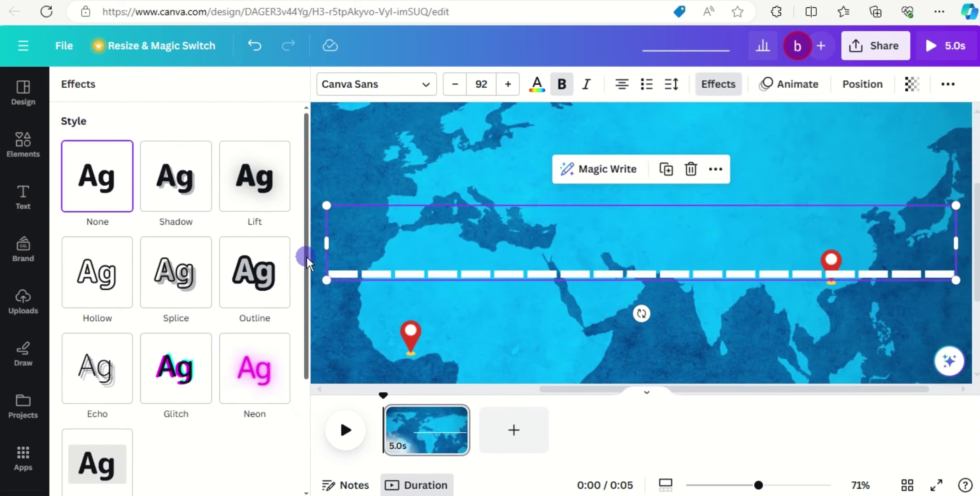
pyautogui.moveTo(306, 258); pyautogui.dragTo(302, 390)
pyautogui.click(184, 431)
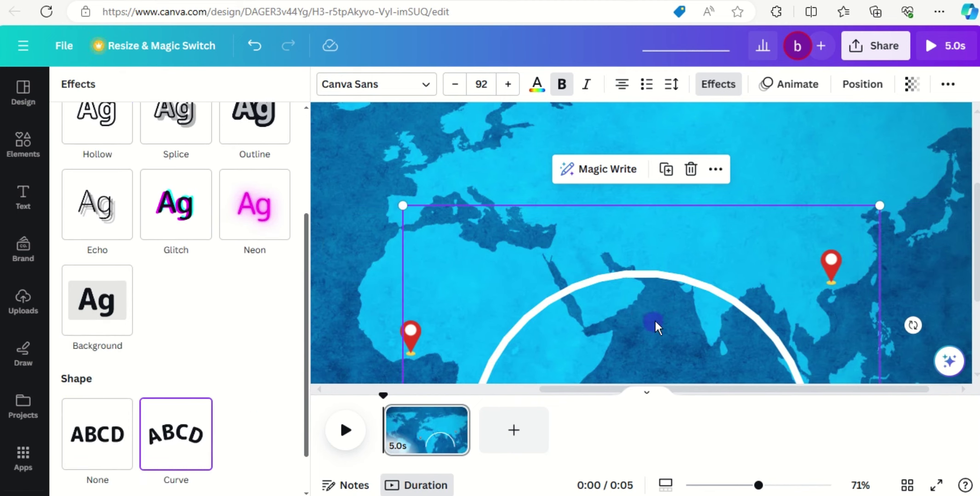
pyautogui.moveTo(638, 283); pyautogui.dragTo(578, 205)
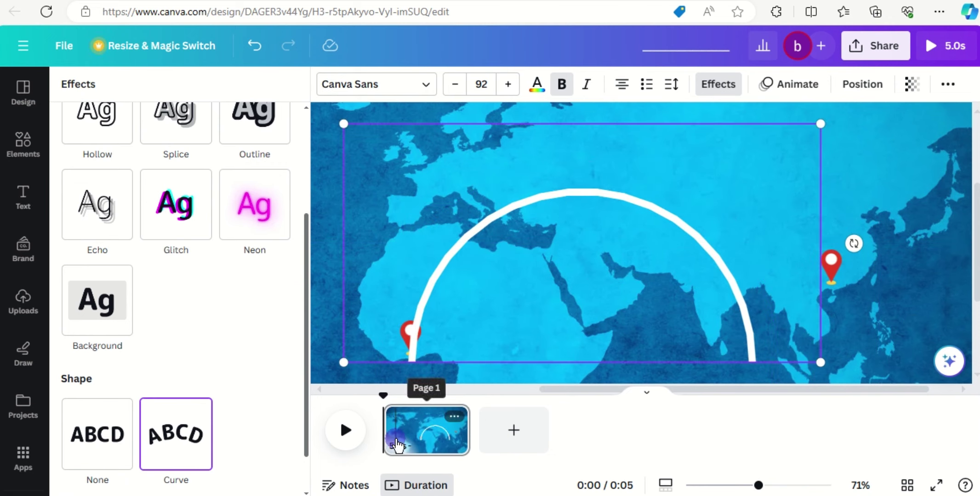
# - Reduce the curve to 35, shift the line down-right, and delete some dashes
pyautogui.scroll(-2, 305, 417)
pyautogui.moveTo(293, 474); pyautogui.dragTo(216, 463)
pyautogui.moveTo(647, 198); pyautogui.dragTo(751, 263)
pyautogui.doubleClick(712, 262)
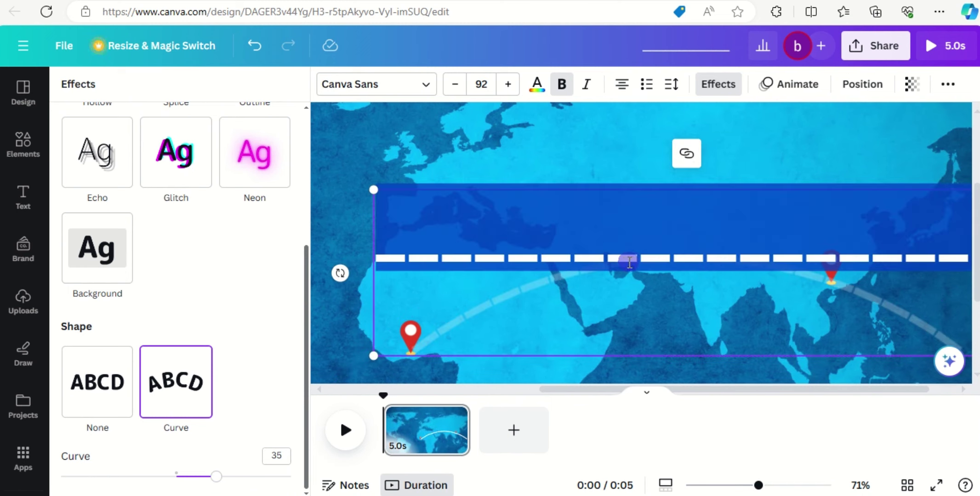
pyautogui.click(464, 272)
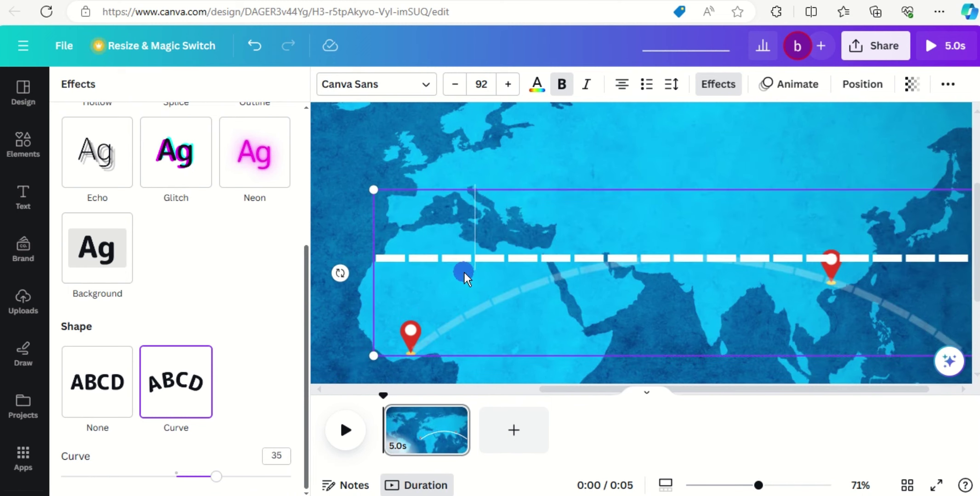
pyautogui.press('Delete')
pyautogui.press('Delete')
pyautogui.press('Delete')
pyautogui.press('Delete')
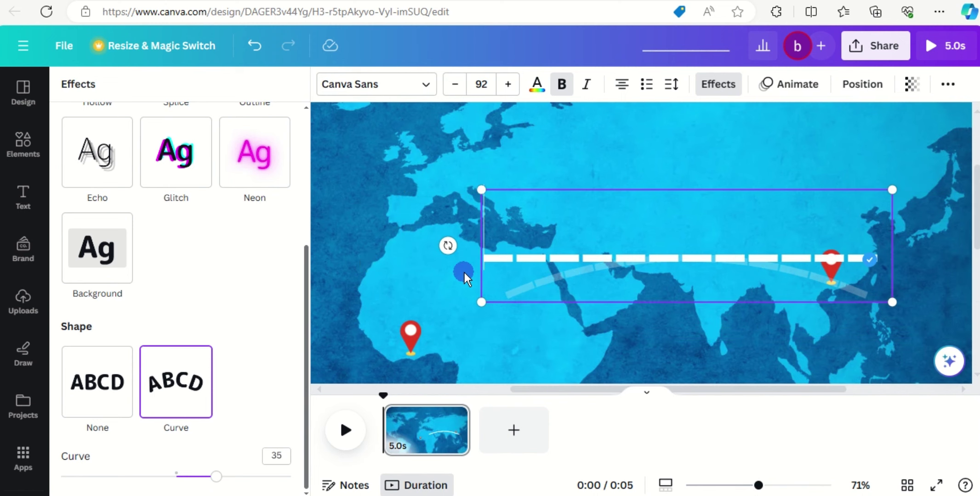
# - Enlarge the curved route, tilt it to about -15°, and place its ends on the two pins
pyautogui.click(585, 180)
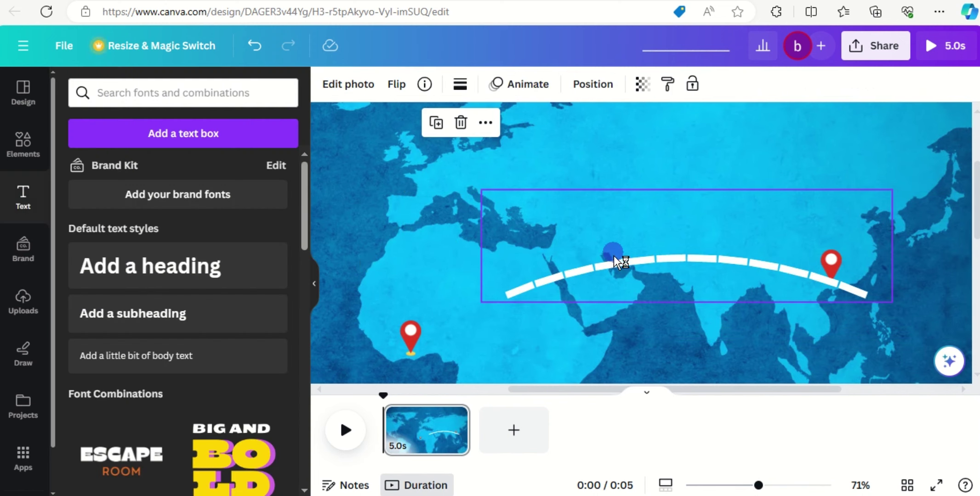
pyautogui.moveTo(613, 259); pyautogui.dragTo(519, 317)
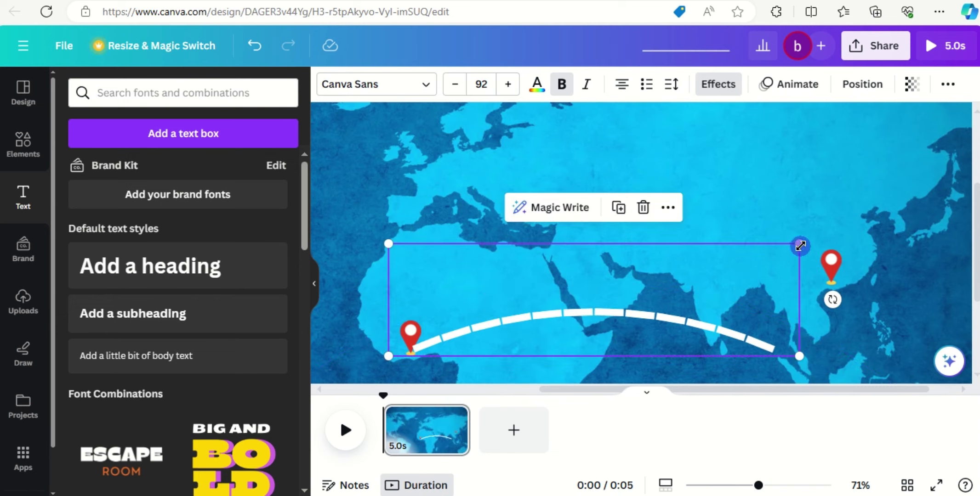
pyautogui.moveTo(801, 243); pyautogui.dragTo(883, 213)
pyautogui.hotkey('ctrl', 'alt', '0')
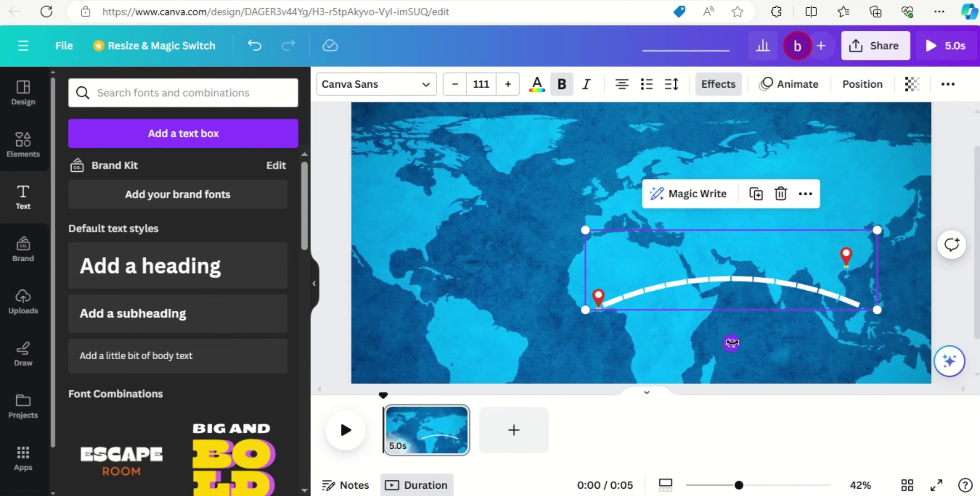
pyautogui.moveTo(731, 342); pyautogui.dragTo(743, 342)
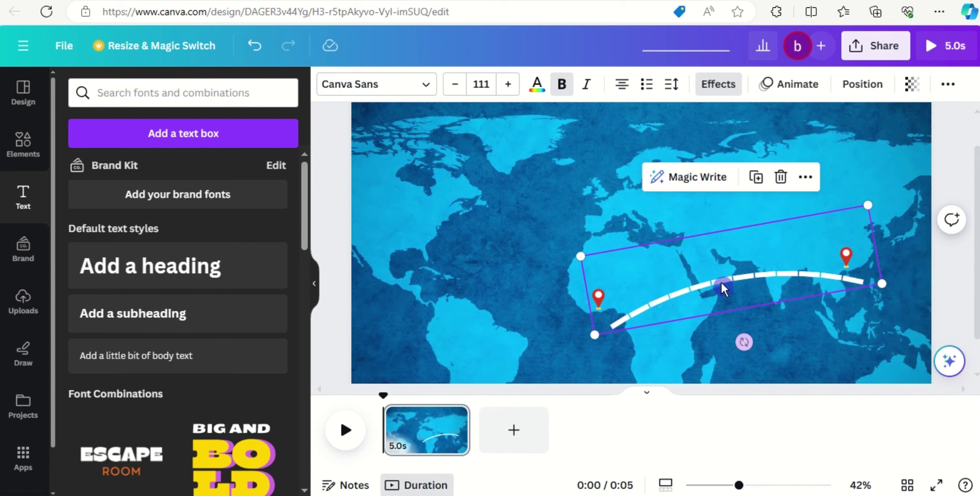
pyautogui.moveTo(729, 281); pyautogui.dragTo(717, 261)
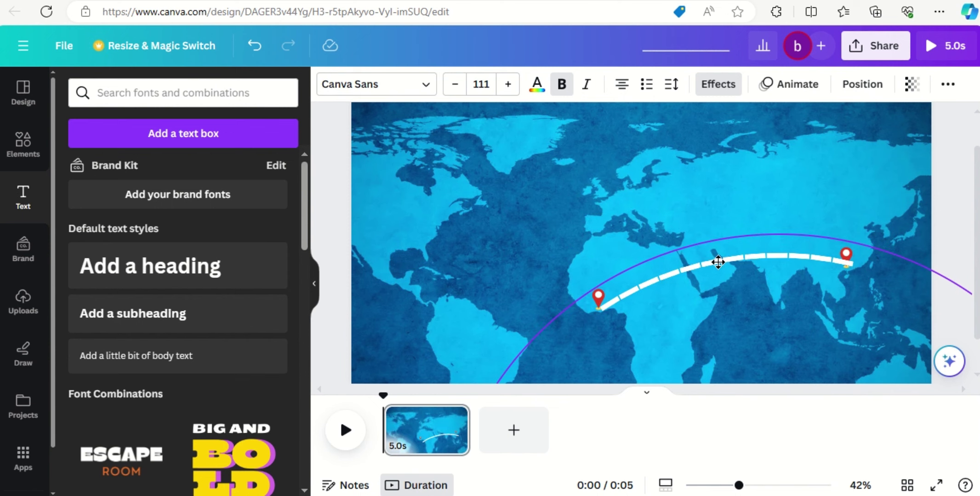
pyautogui.moveTo(739, 485); pyautogui.dragTo(758, 488)
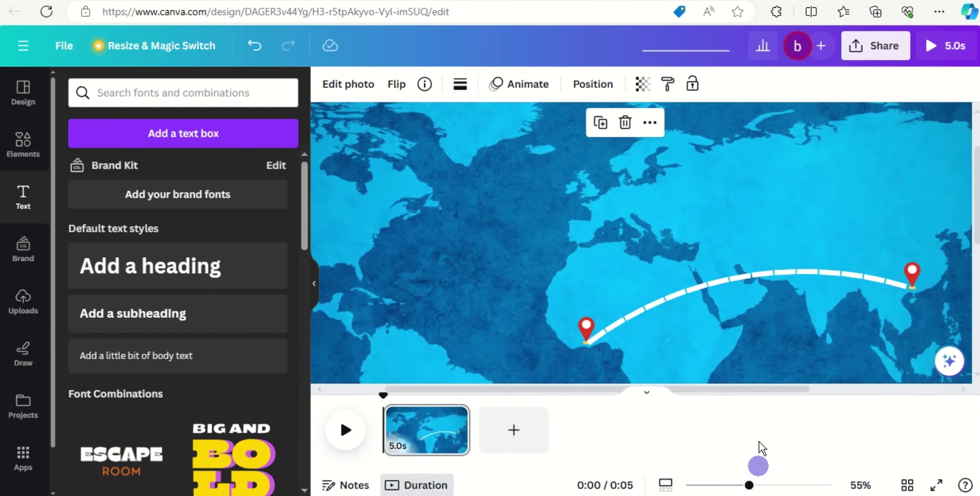
pyautogui.moveTo(729, 390); pyautogui.dragTo(792, 389)
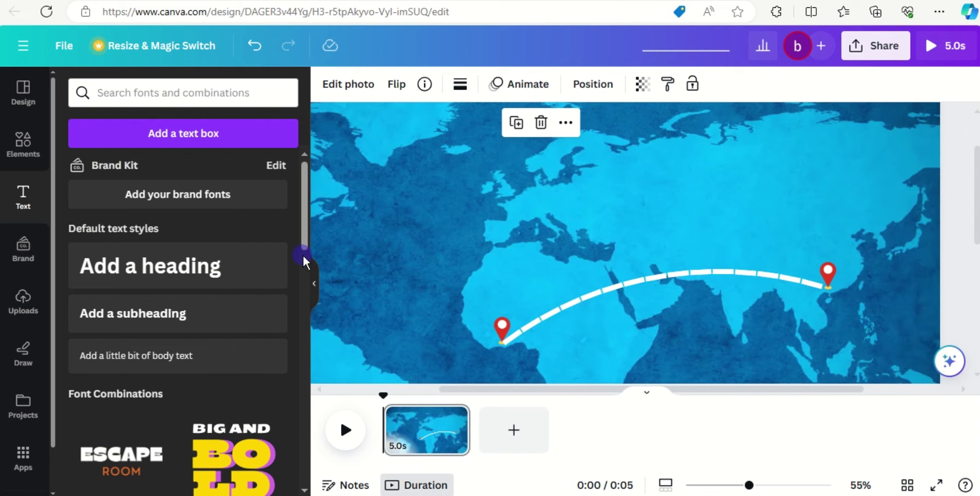
# - Add a small white 'Ghana' heading label above the West Africa pin
pyautogui.click(170, 265)
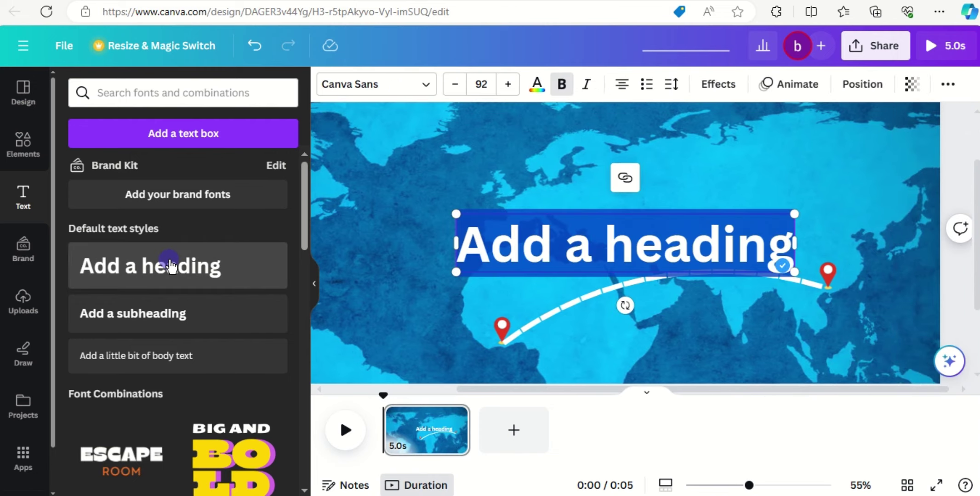
pyautogui.write('Ghana')
pyautogui.moveTo(701, 212); pyautogui.dragTo(596, 255)
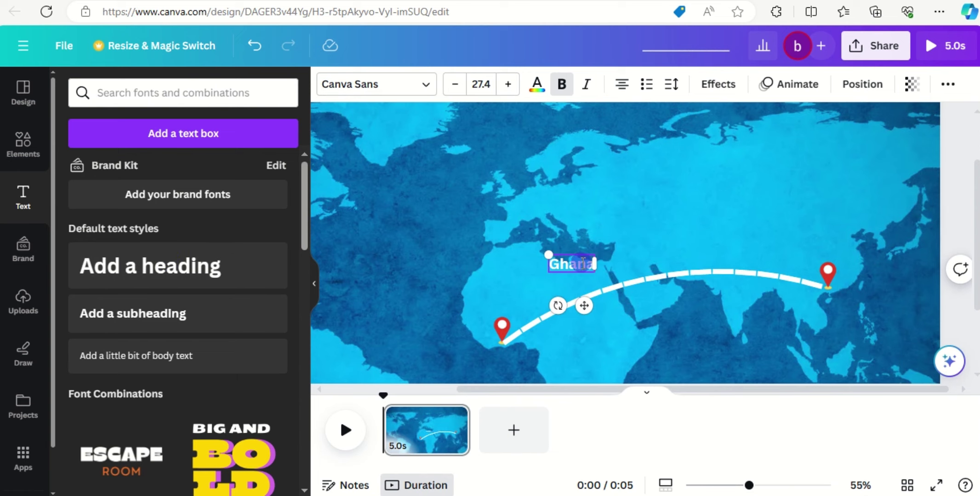
pyautogui.click(585, 204)
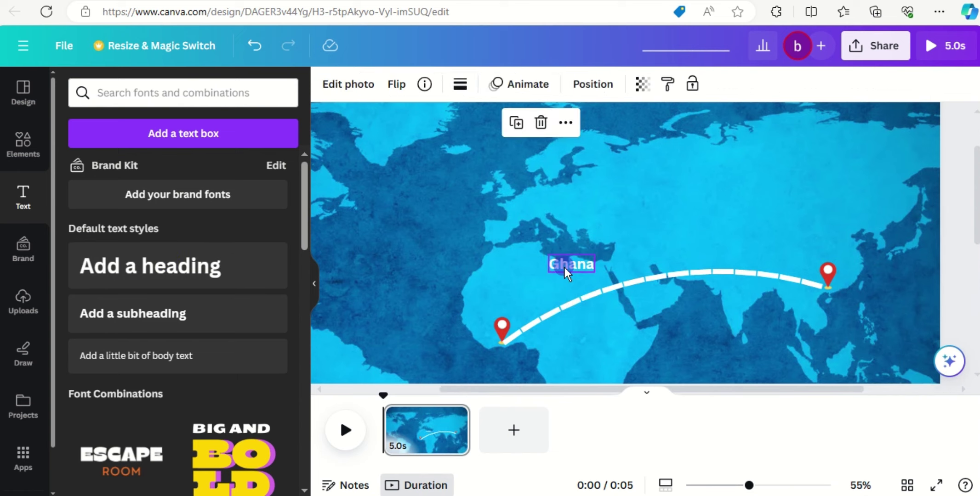
pyautogui.moveTo(571, 262); pyautogui.dragTo(499, 294)
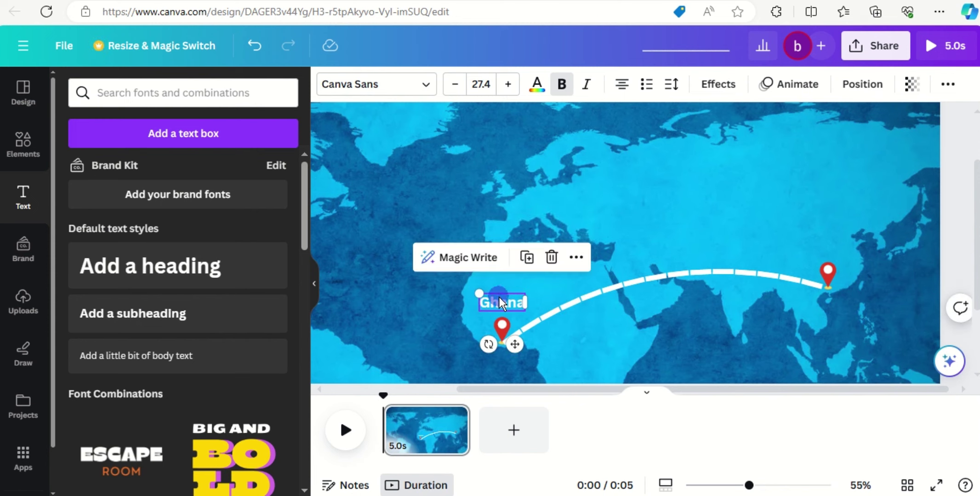
# - Duplicate the label, move the copy above the China pin, and retype it as 'China'
pyautogui.click(526, 258)
pyautogui.click(528, 258)
pyautogui.moveTo(511, 309); pyautogui.dragTo(832, 248)
pyautogui.doubleClick(825, 247)
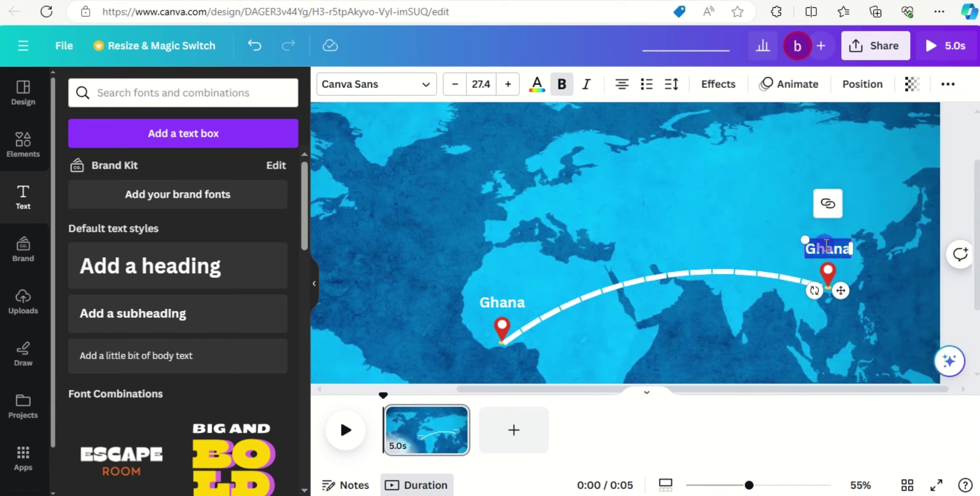
pyautogui.write('China')
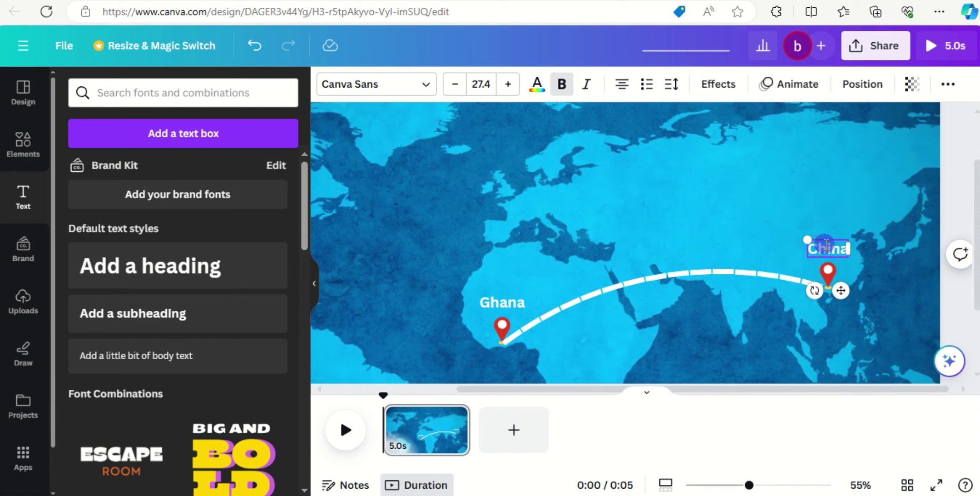
# - Show the layers list and drag the dashed route's layer beneath both pin layers
pyautogui.click(818, 202)
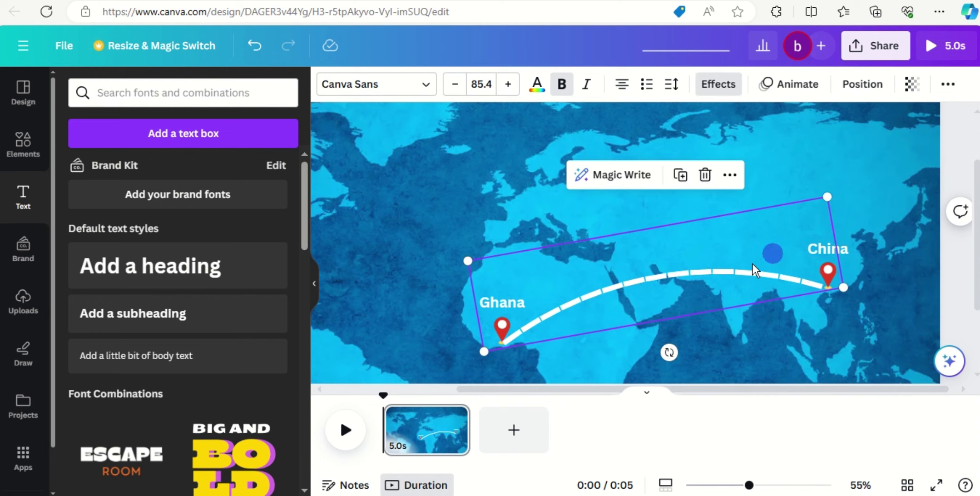
pyautogui.click(835, 143)
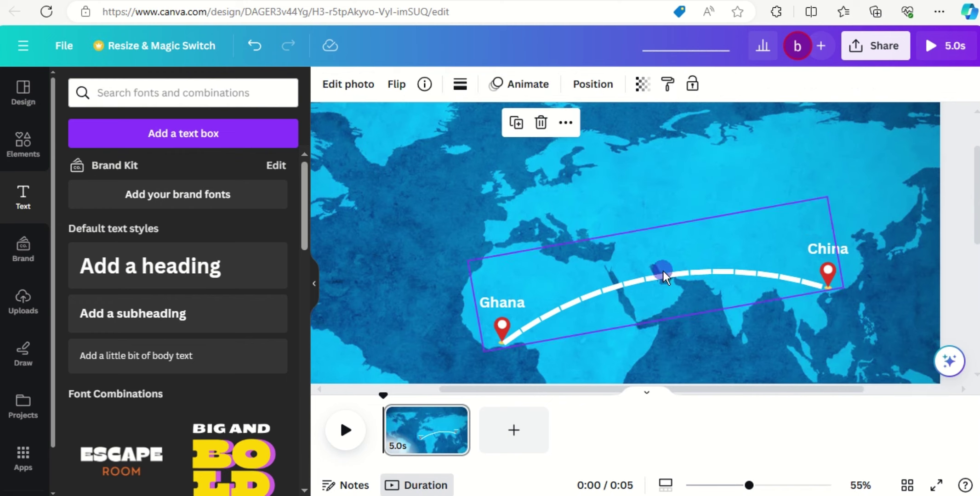
pyautogui.click(673, 315)
pyautogui.rightClick(601, 292)
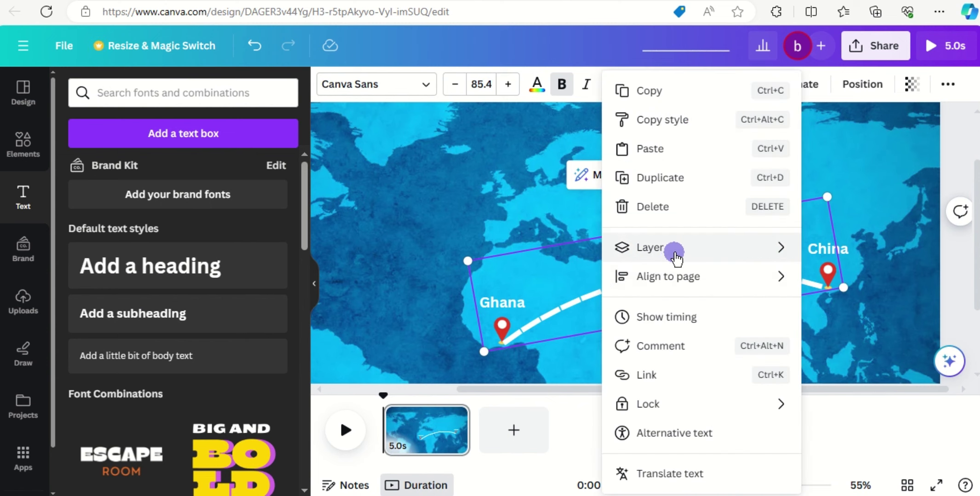
pyautogui.moveTo(670, 248)
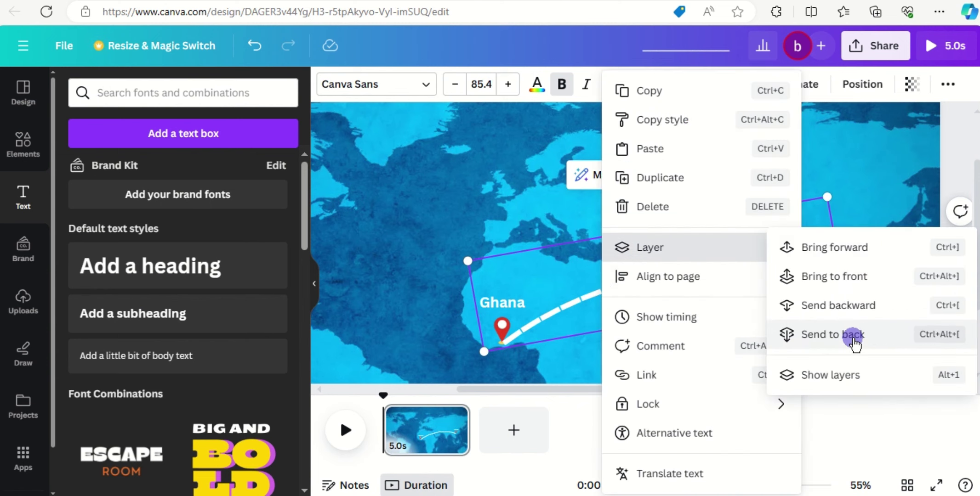
pyautogui.click(840, 376)
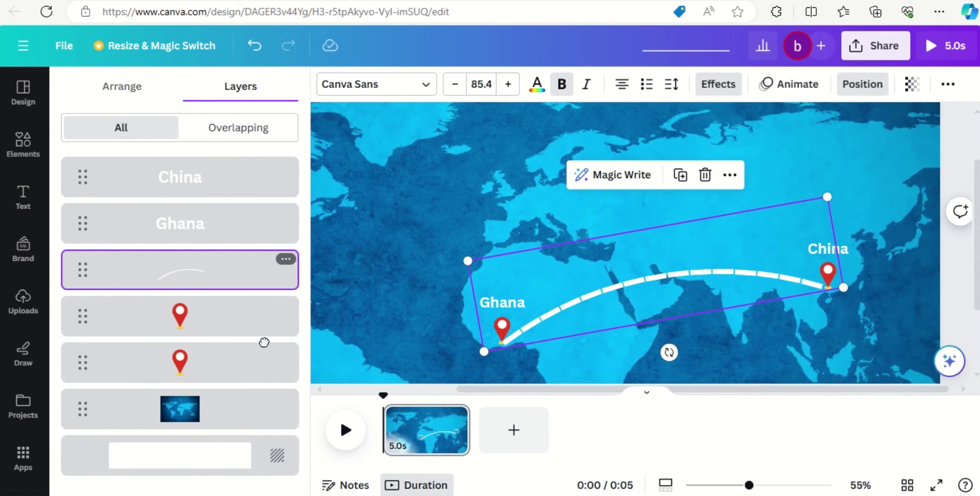
pyautogui.moveTo(264, 342); pyautogui.dragTo(221, 396)
pyautogui.click(559, 297)
pyautogui.click(465, 342)
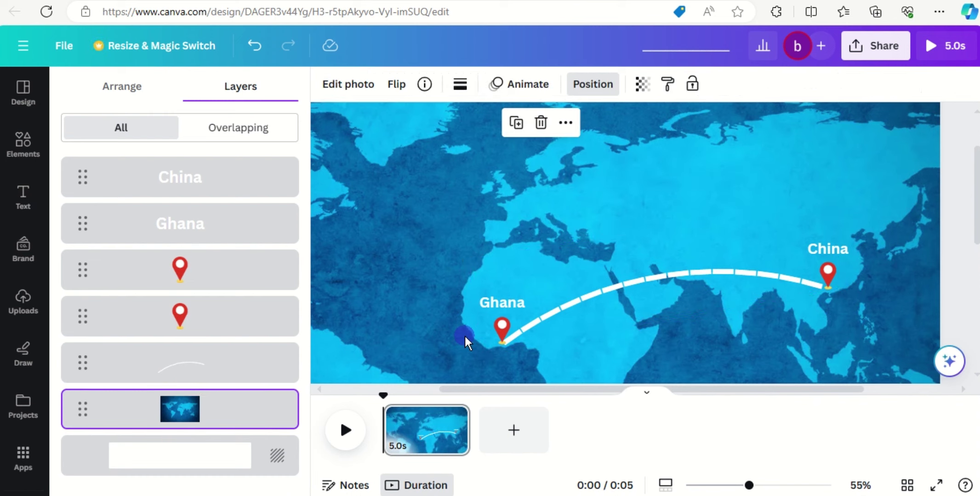
# - Give both the Ghana and China pins a Pop entrance animation
pyautogui.click(500, 334)
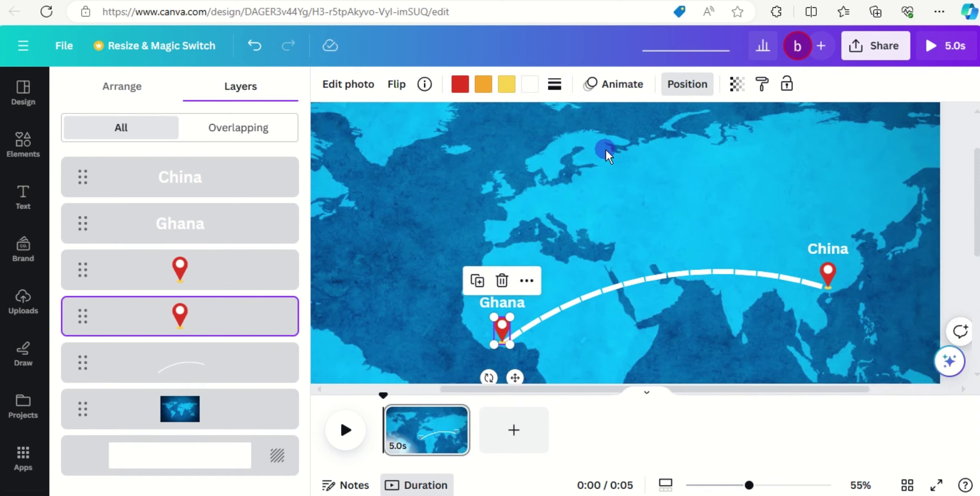
pyautogui.click(616, 87)
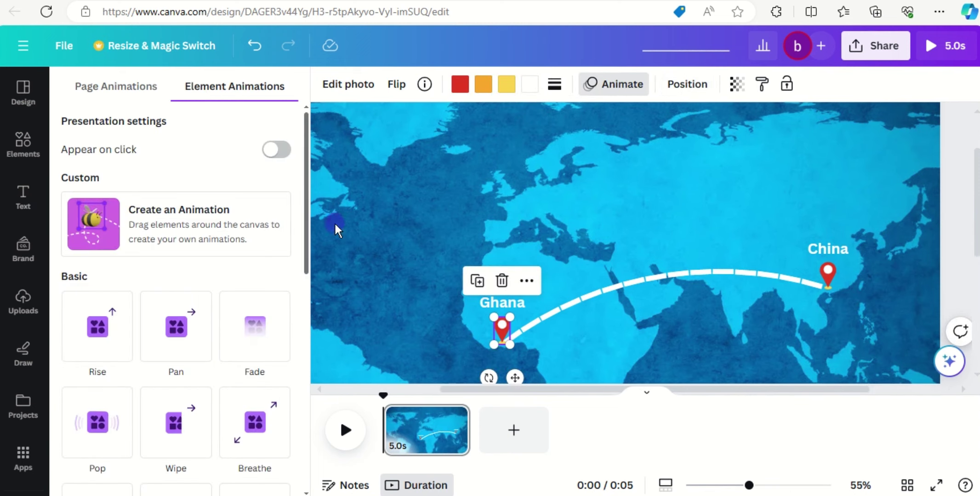
pyautogui.click(94, 411)
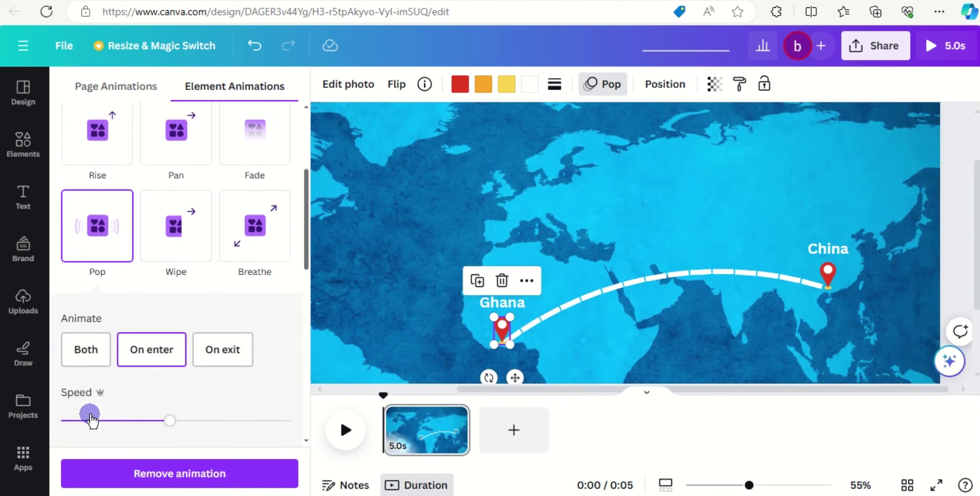
pyautogui.click(831, 280)
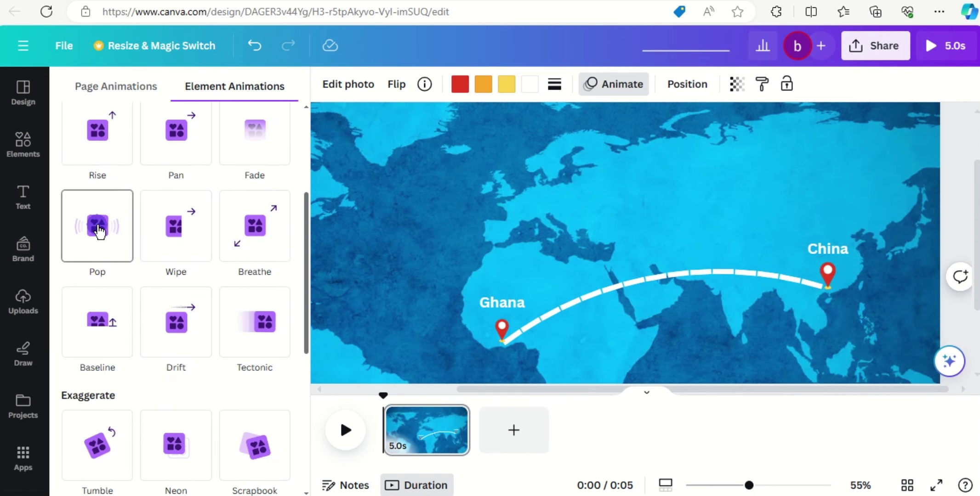
pyautogui.click(100, 232)
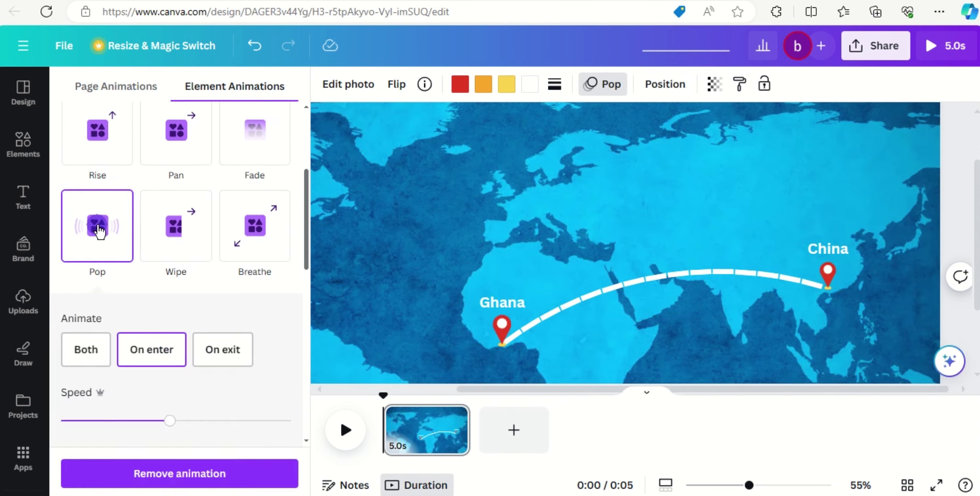
# - Give the route group a rightward Wipe entrance animation
pyautogui.click(627, 275)
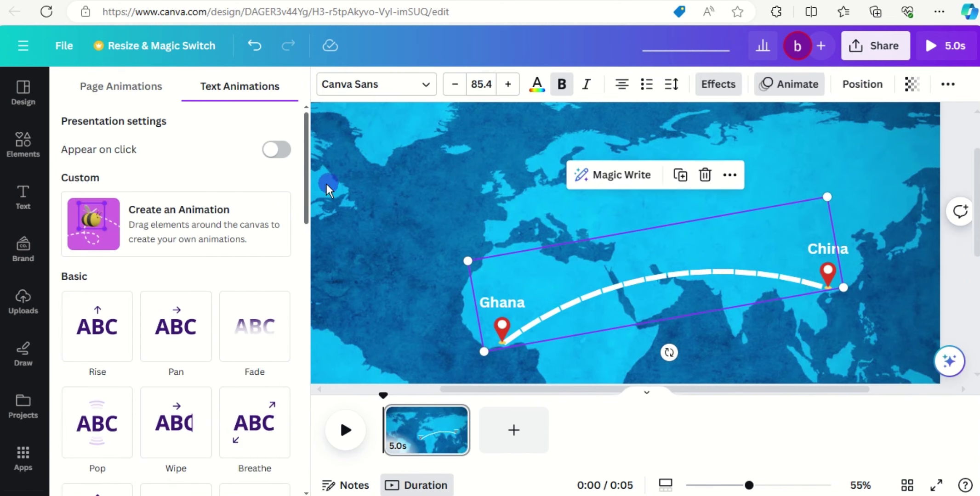
pyautogui.moveTo(306, 190); pyautogui.dragTo(306, 225)
pyautogui.click(179, 327)
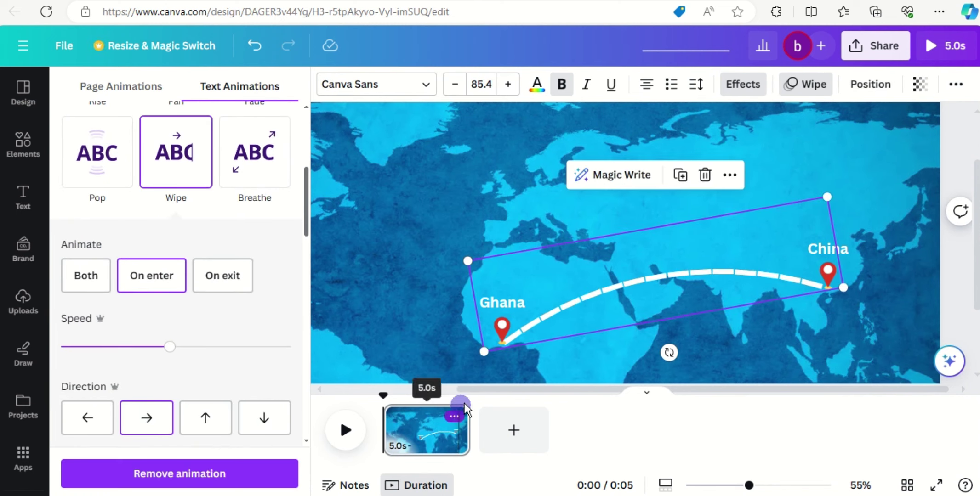
# - Apply the Pop animation to the Ghana label and then to the China label
pyautogui.click(505, 305)
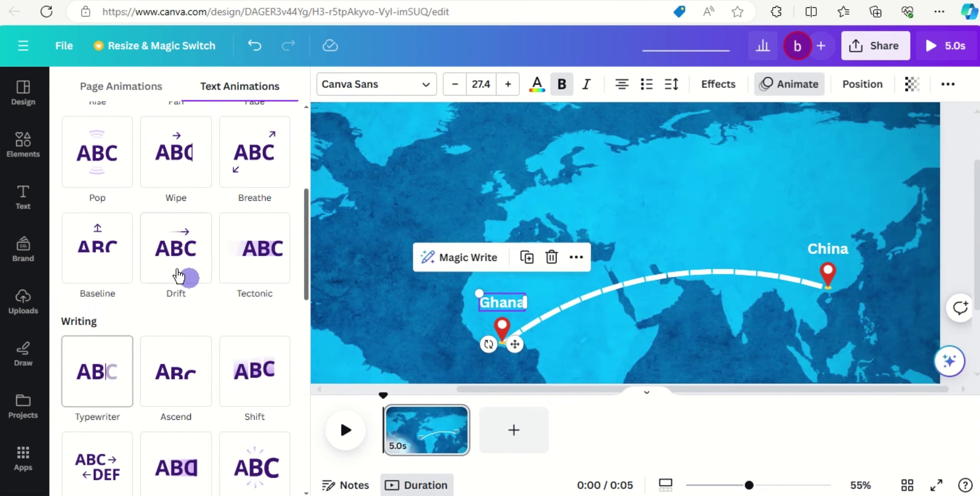
pyautogui.click(91, 156)
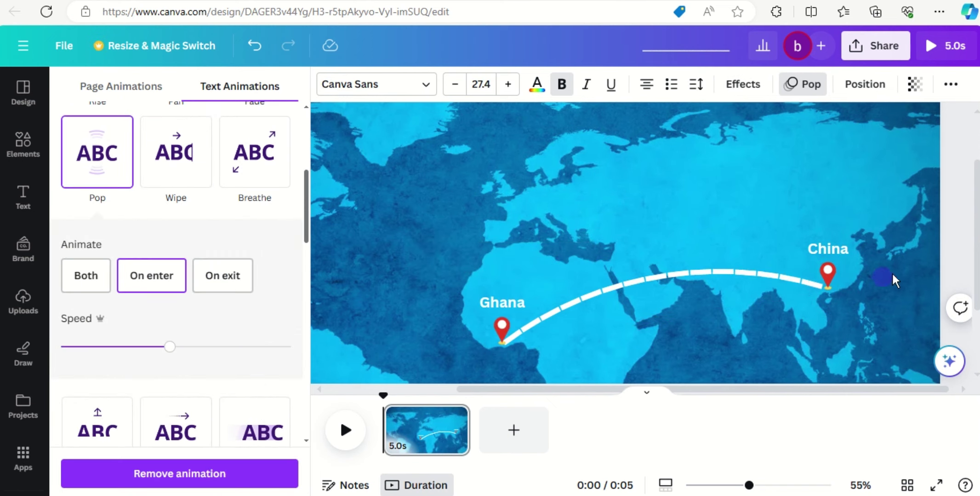
pyautogui.click(842, 250)
pyautogui.click(77, 168)
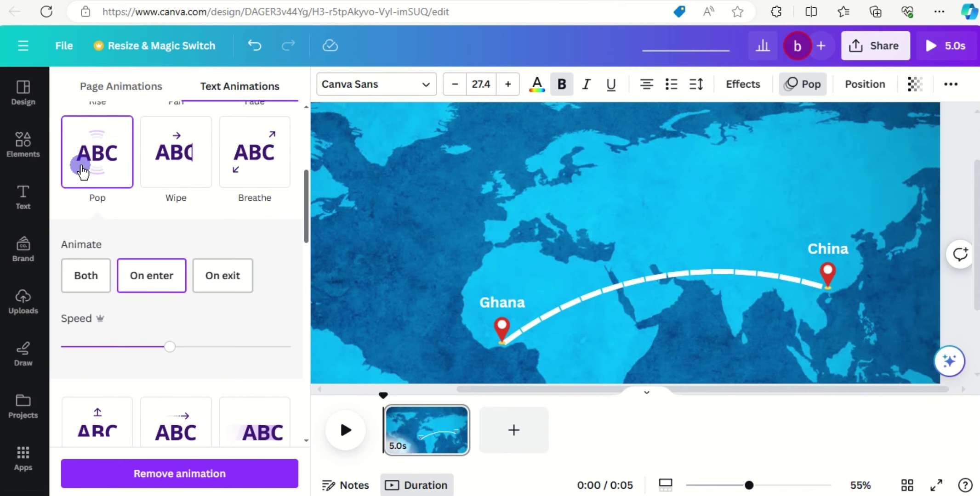
pyautogui.click(507, 338)
# - Show element timing and delay the Ghana pin's and Ghana label's start times
pyautogui.rightClick(507, 338)
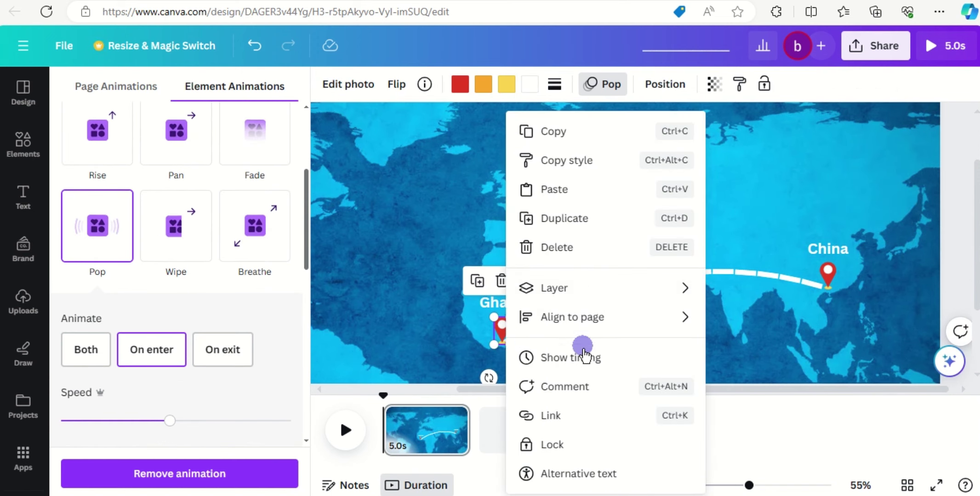
pyautogui.click(583, 361)
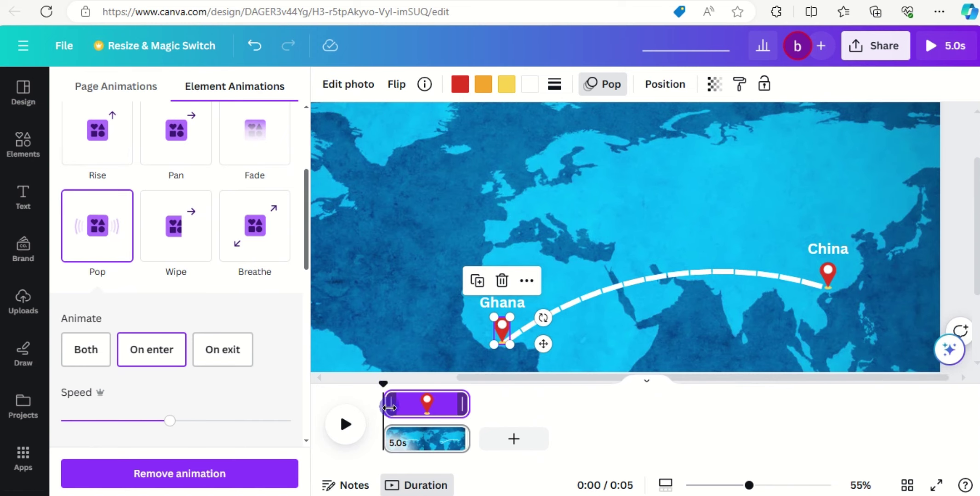
pyautogui.moveTo(387, 407); pyautogui.dragTo(396, 402)
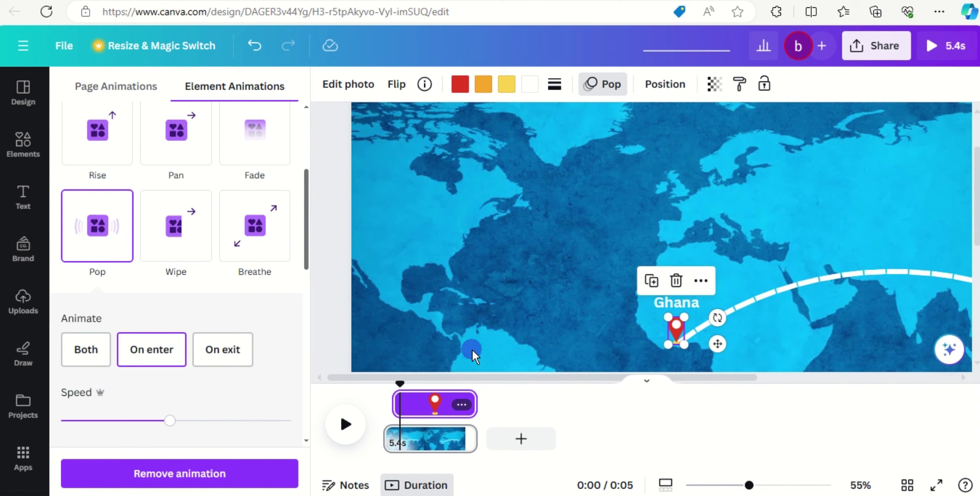
pyautogui.click(691, 305)
pyautogui.click(689, 303)
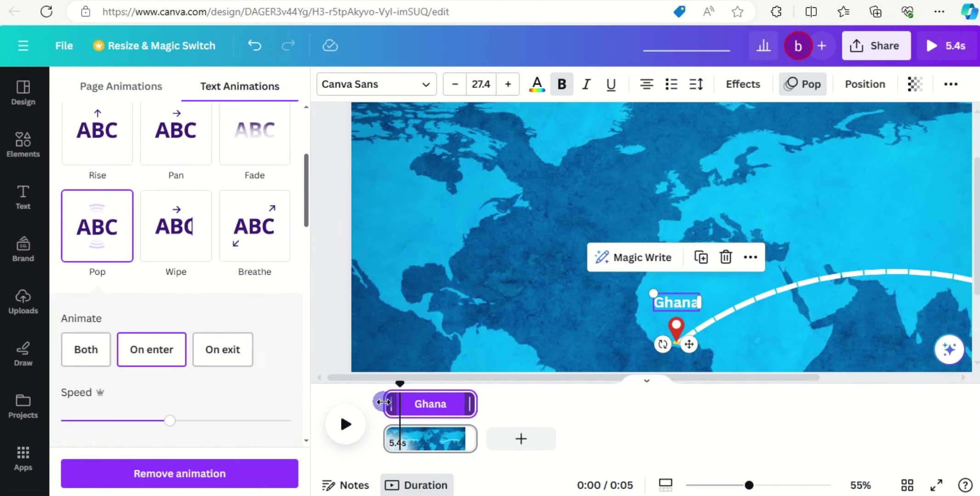
pyautogui.moveTo(383, 402); pyautogui.dragTo(395, 401)
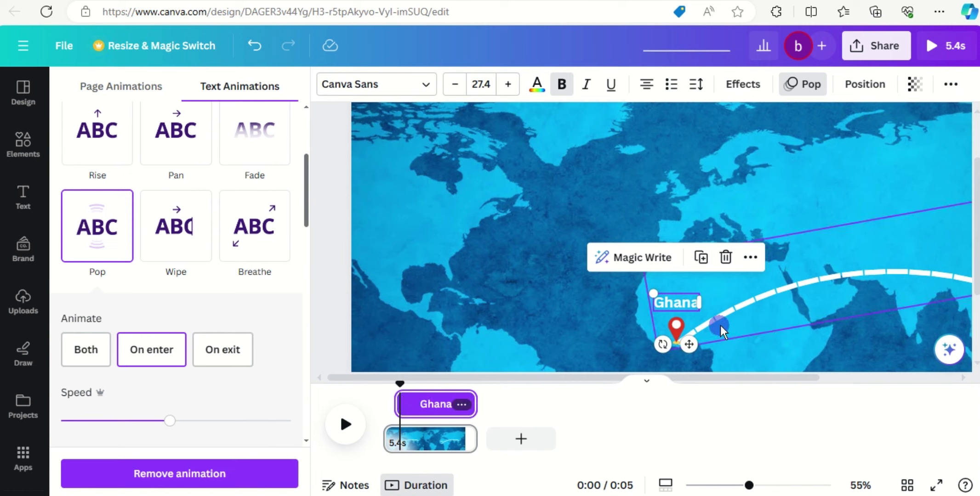
# - Delay the dashed route group's wipe so it starts after the Ghana elements
pyautogui.click(724, 327)
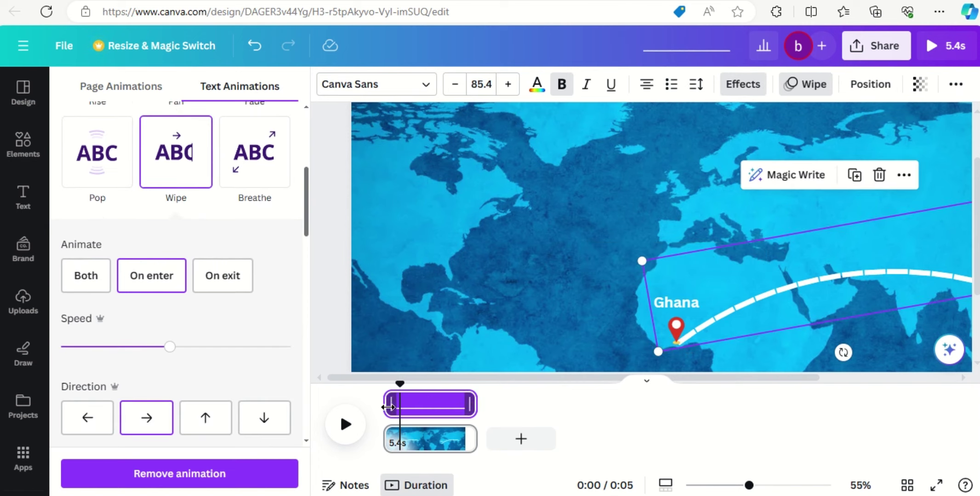
pyautogui.moveTo(387, 407); pyautogui.dragTo(401, 404)
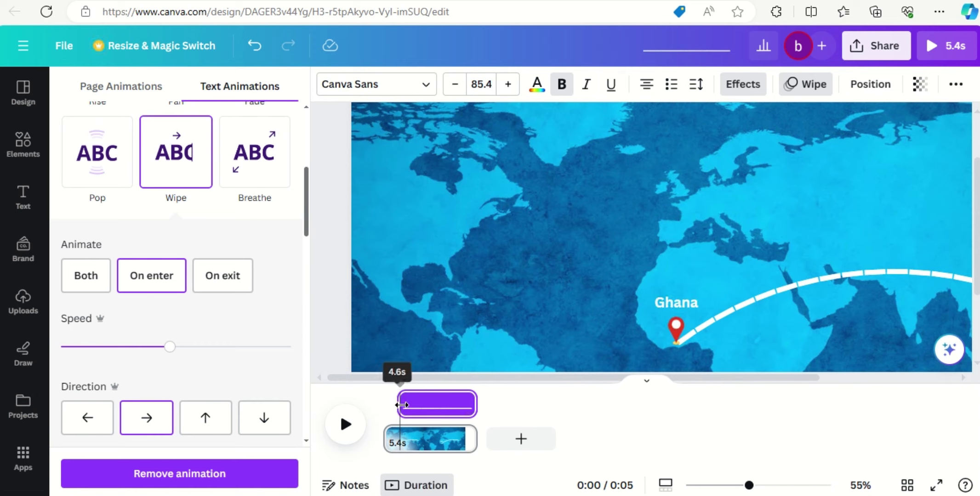
pyautogui.moveTo(401, 404); pyautogui.dragTo(402, 404)
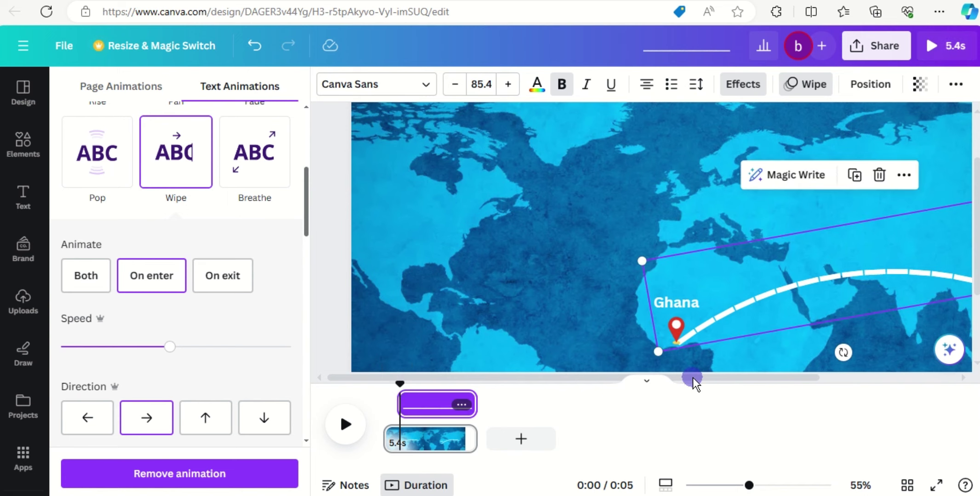
pyautogui.moveTo(696, 379); pyautogui.dragTo(799, 378)
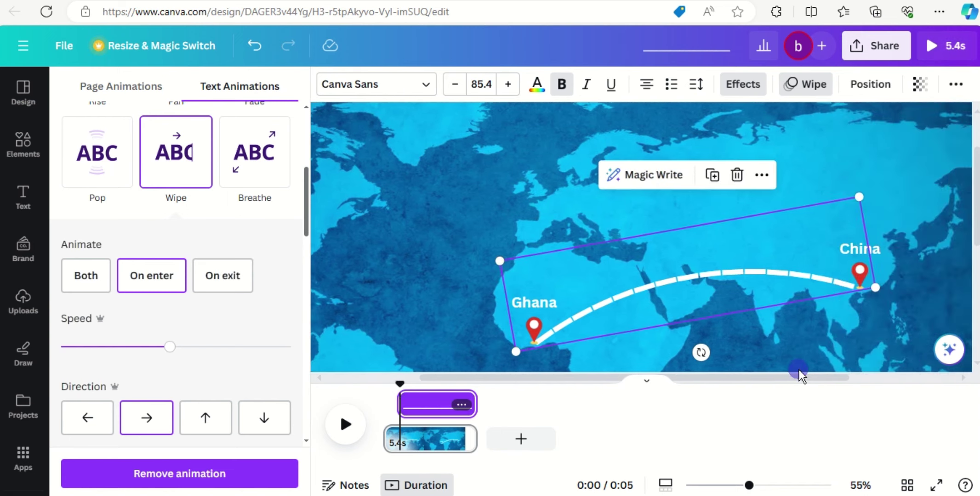
# - Delay the China pin and then the China label so they enter last
pyautogui.click(864, 274)
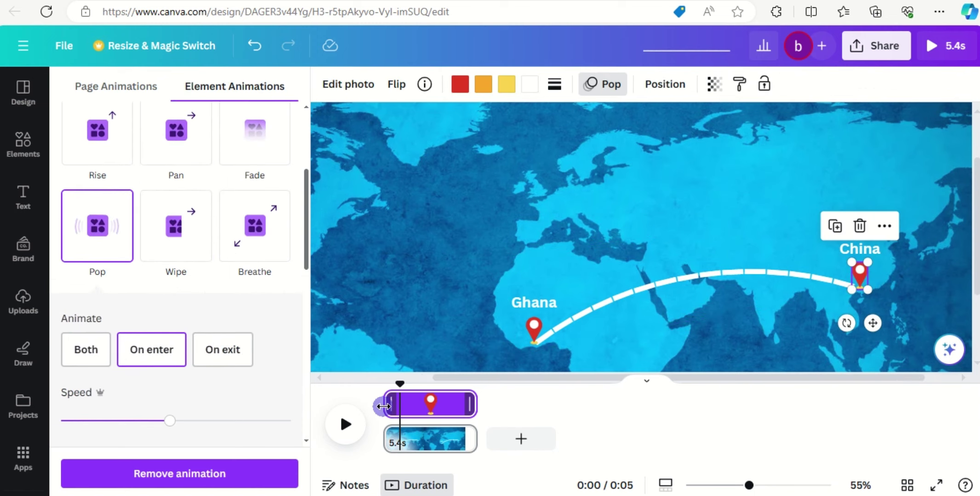
pyautogui.moveTo(383, 406); pyautogui.dragTo(412, 404)
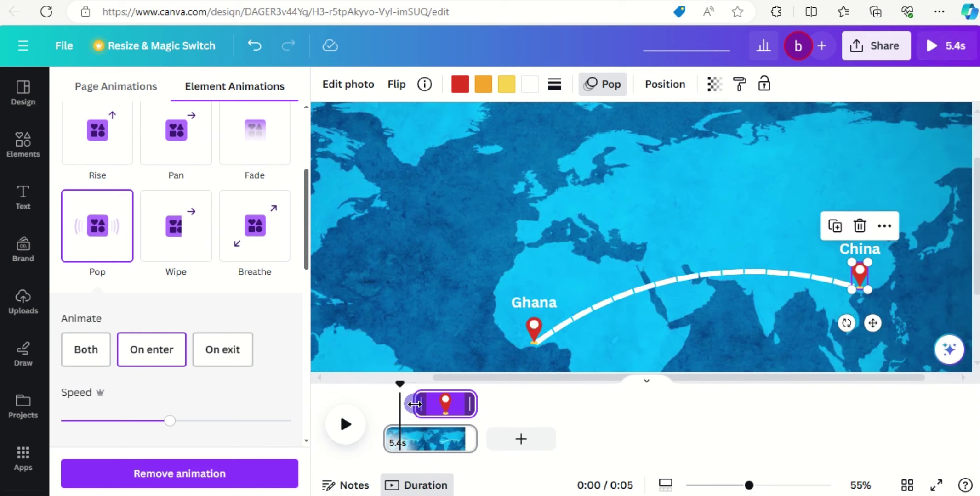
pyautogui.click(859, 250)
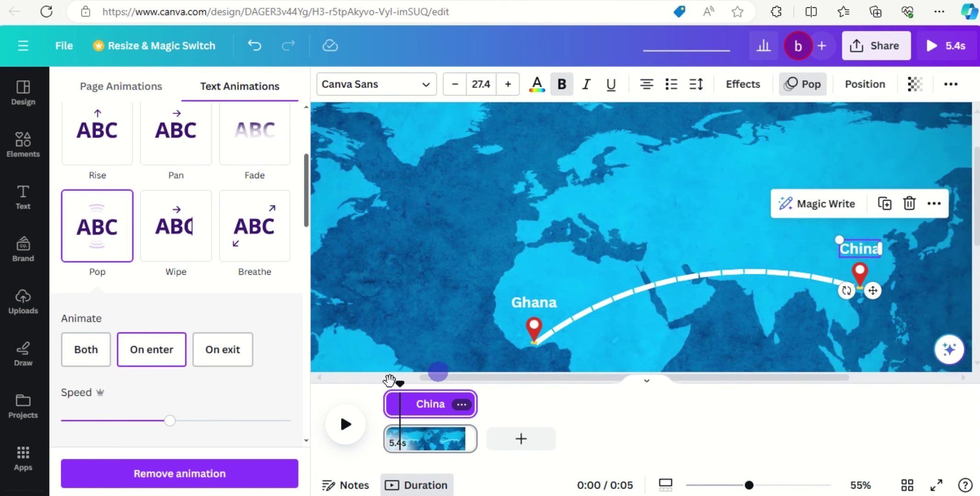
pyautogui.moveTo(385, 398); pyautogui.dragTo(423, 398)
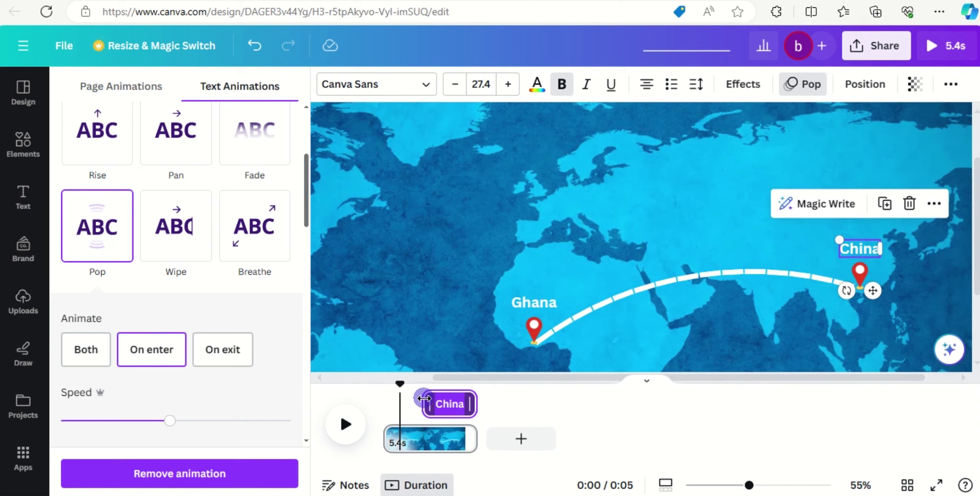
# - Rewind the 5.4s page to the start and play the animation preview
pyautogui.click(379, 278)
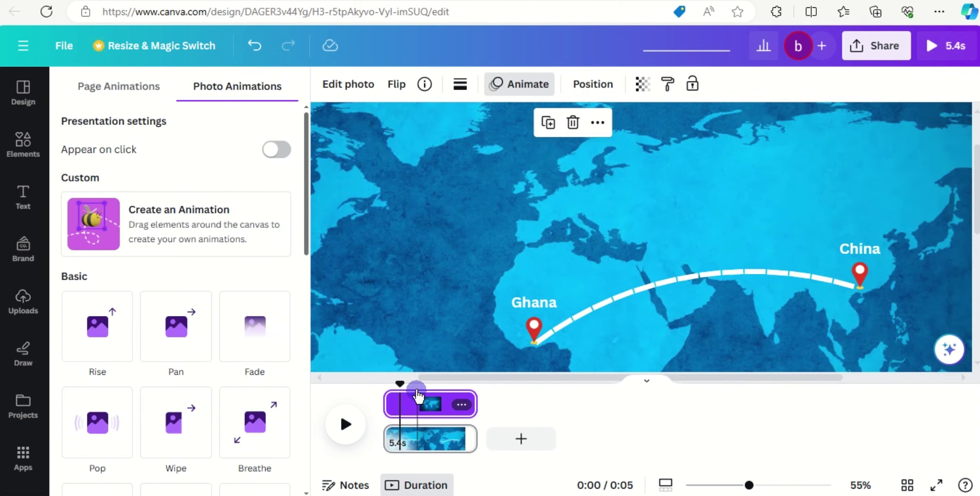
pyautogui.moveTo(400, 389); pyautogui.dragTo(376, 389)
pyautogui.press('space')
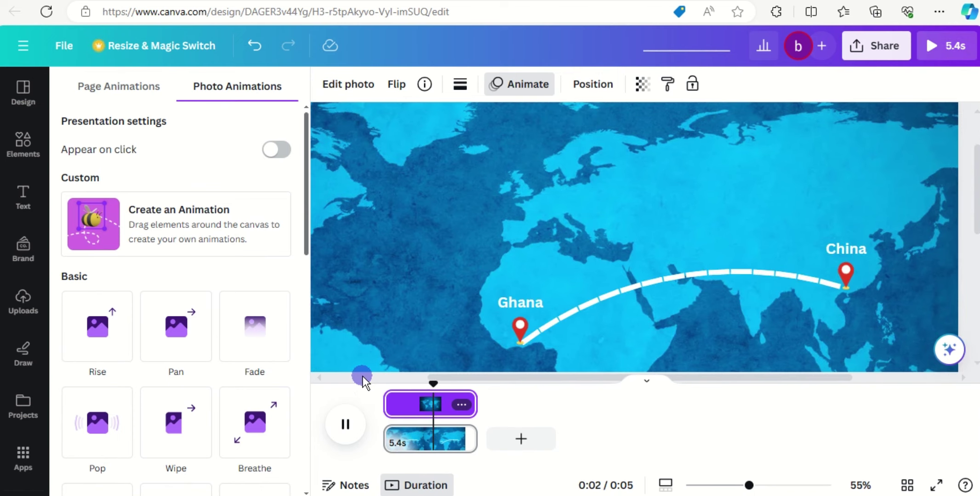
# - Download the design as a 1080p MP4 video
pyautogui.click(872, 55)
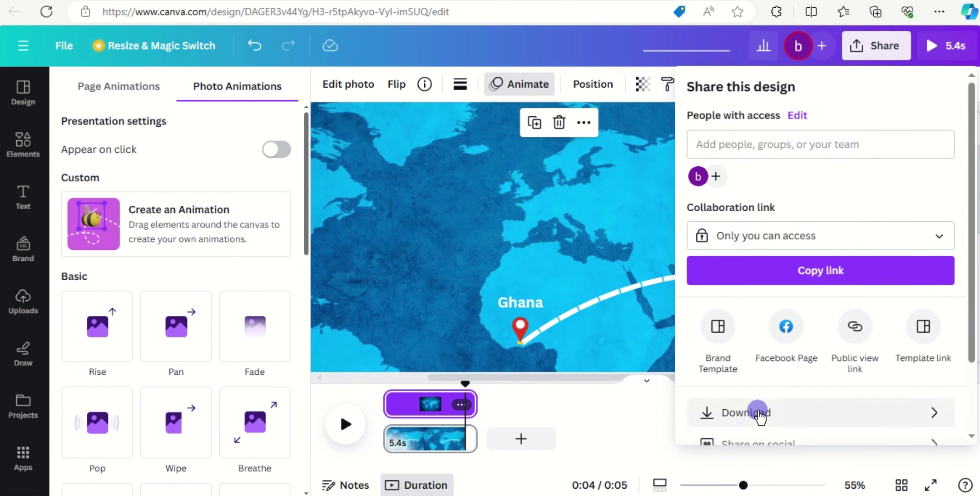
pyautogui.click(746, 413)
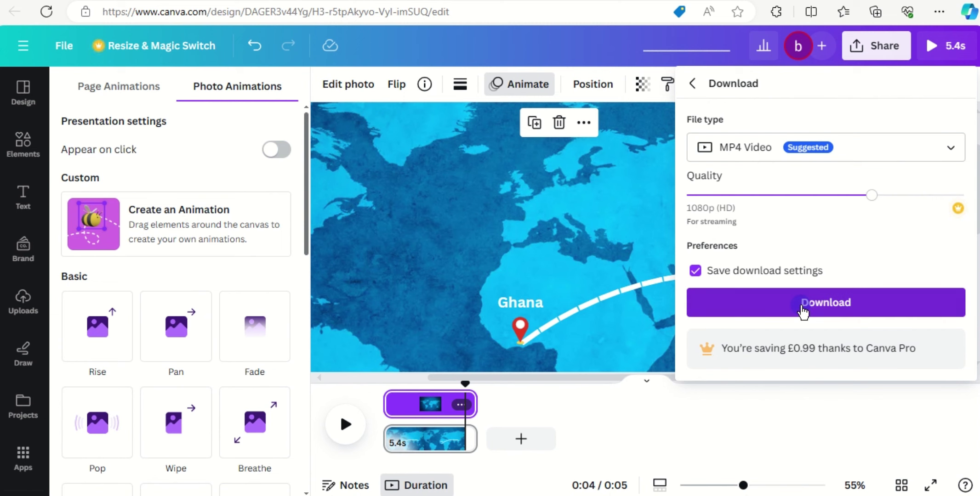
pyautogui.click(801, 302)
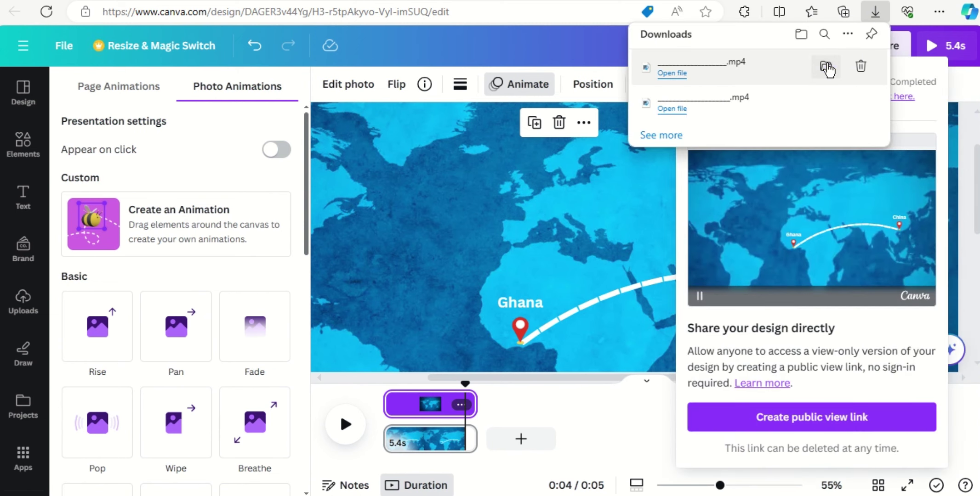
# - Reveal the downloaded 2.14 MB map MP4 in the Downloads folder
pyautogui.click(826, 66)
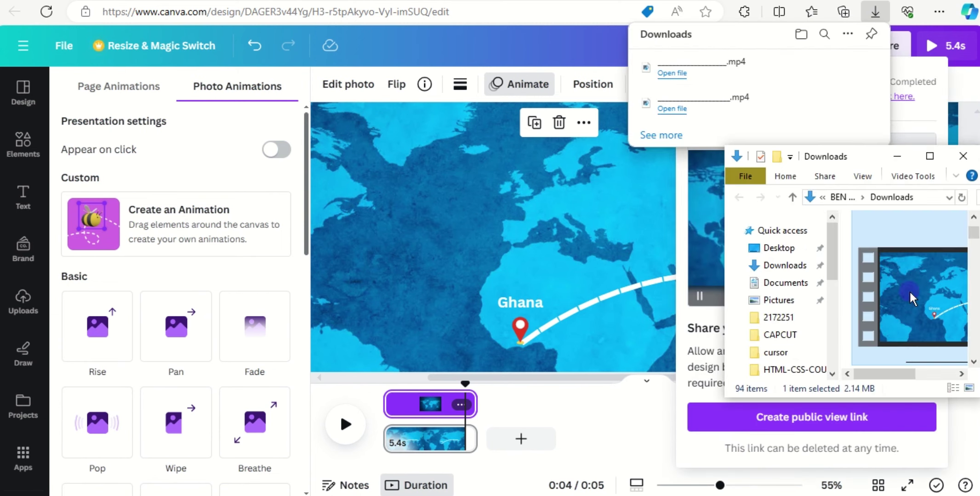